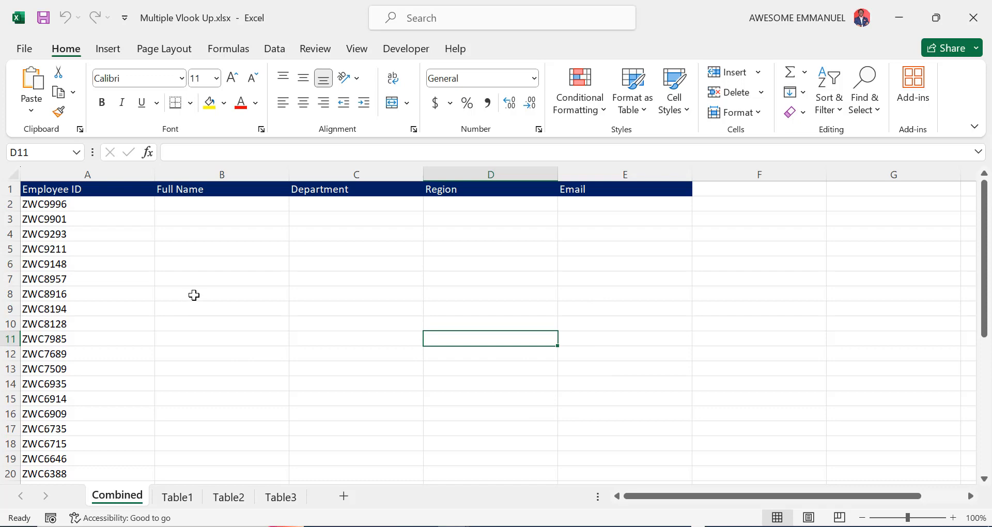
Review the employee data on Table1, Table2 and Table3 and Combined's empty lookup columns
left_click(192, 503)
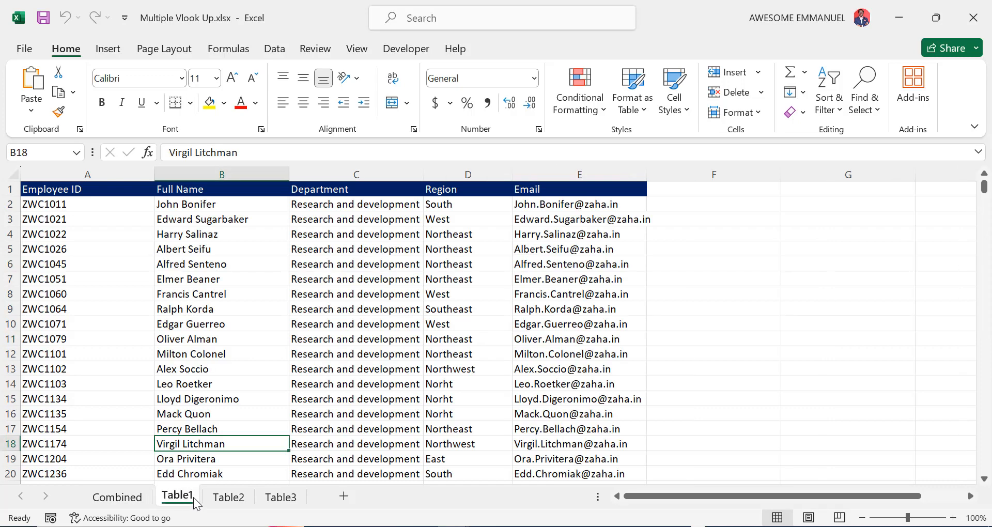
left_click(234, 496)
left_click(281, 497)
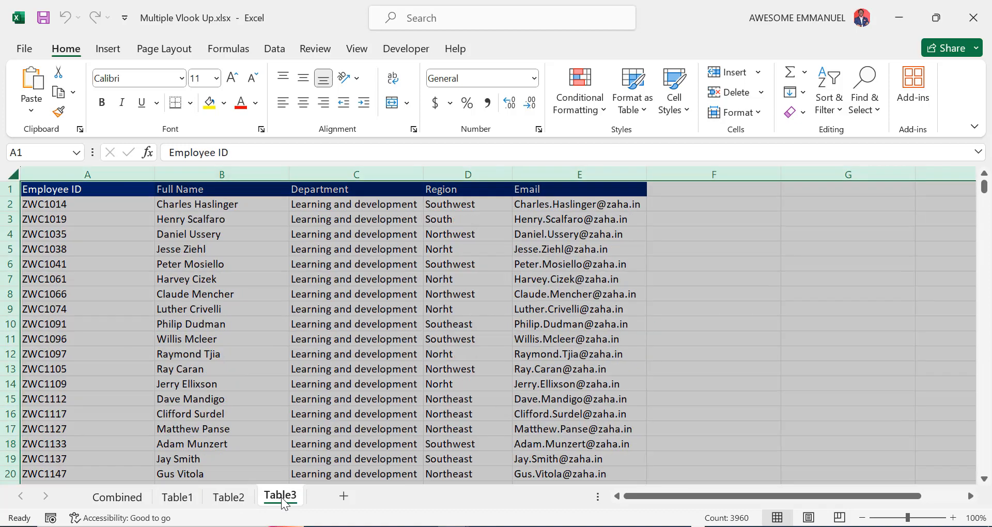
left_click(169, 441)
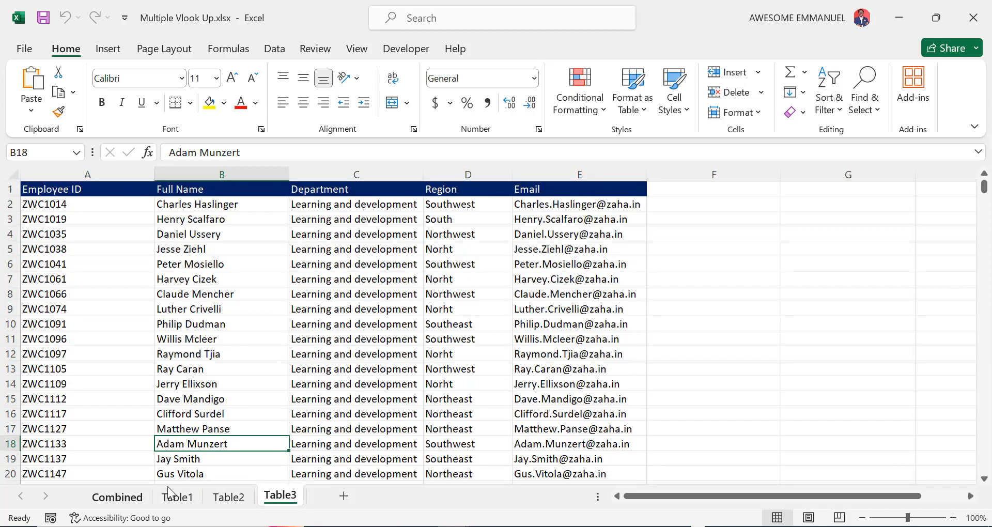
left_click(133, 500)
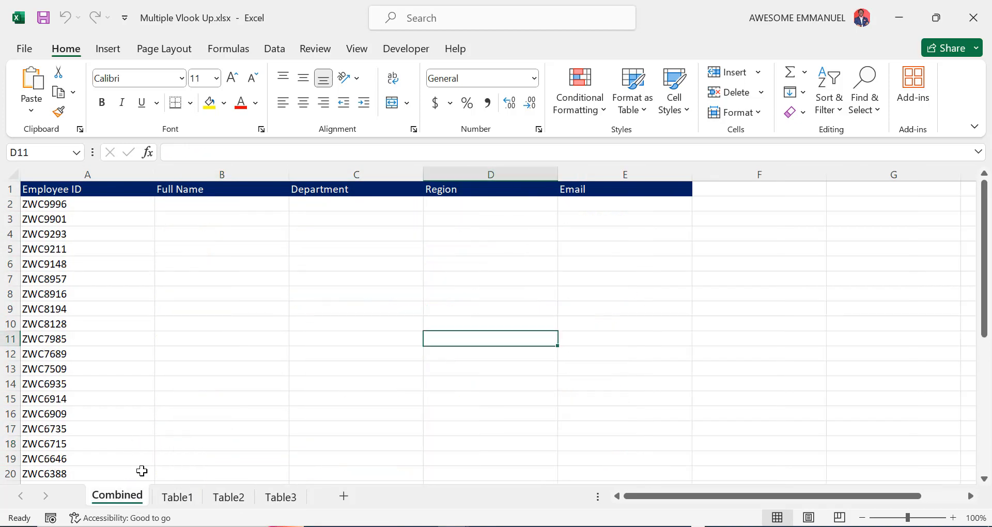
left_click(199, 234)
key("Right")
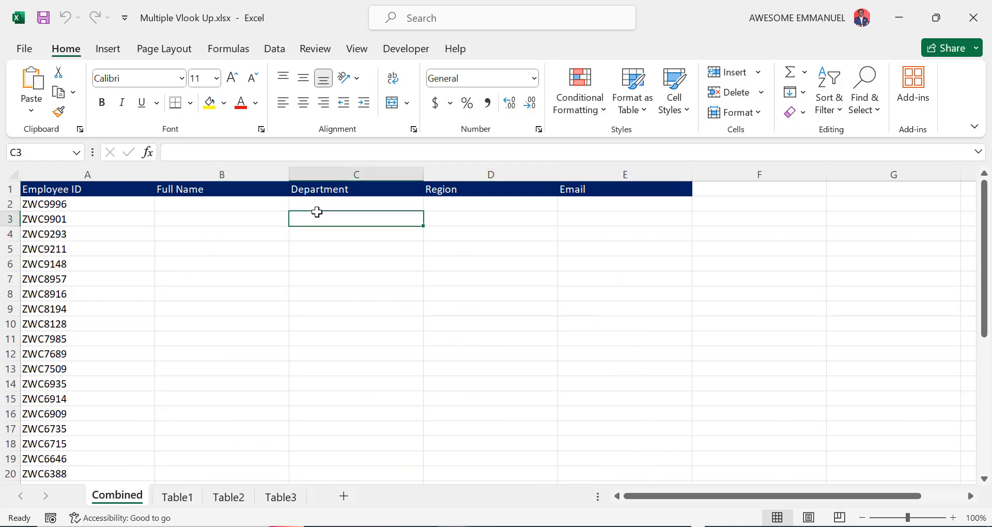
left_click(455, 229)
left_click(589, 235)
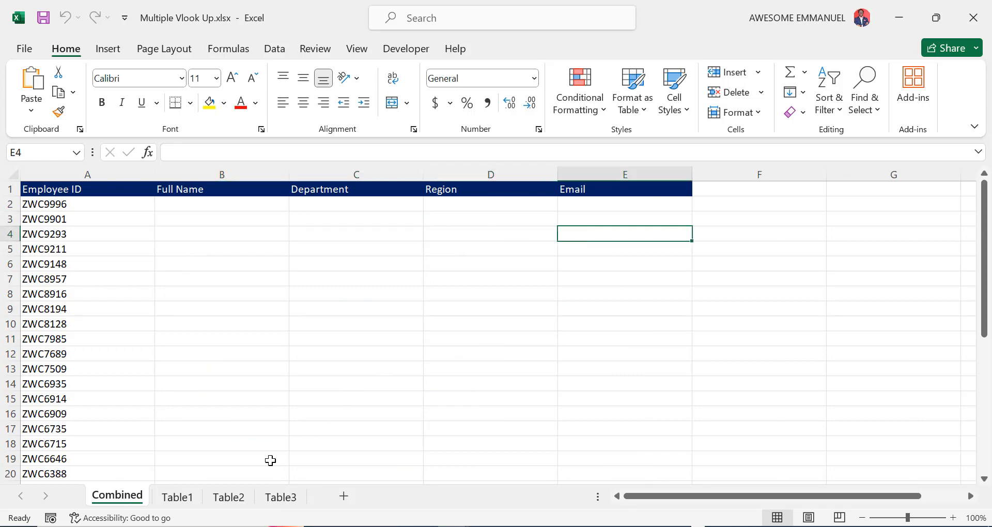
left_click(187, 498)
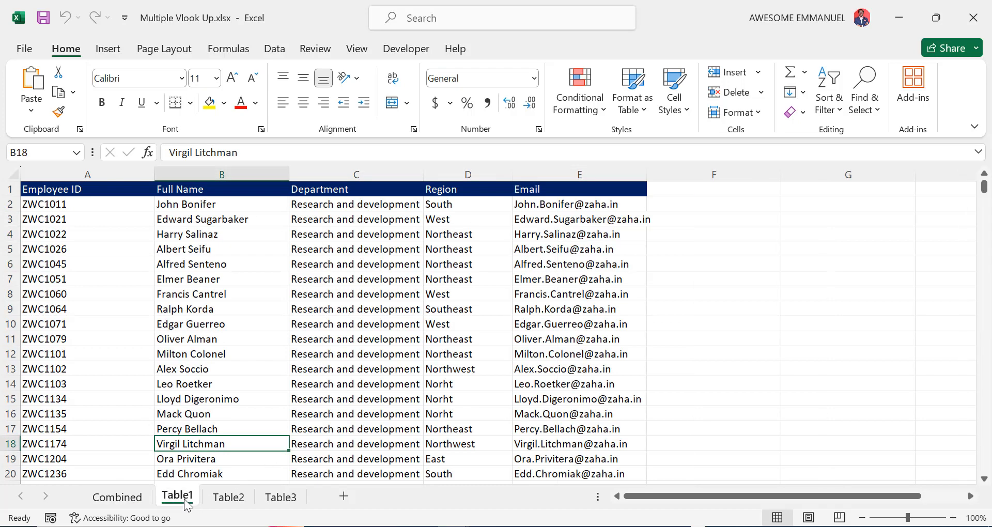
left_click(275, 464)
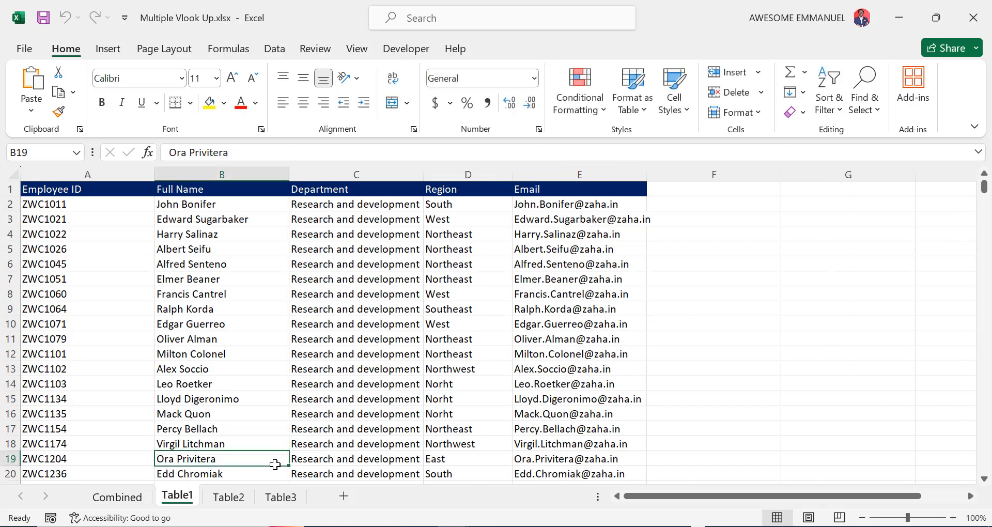
left_click(118, 497)
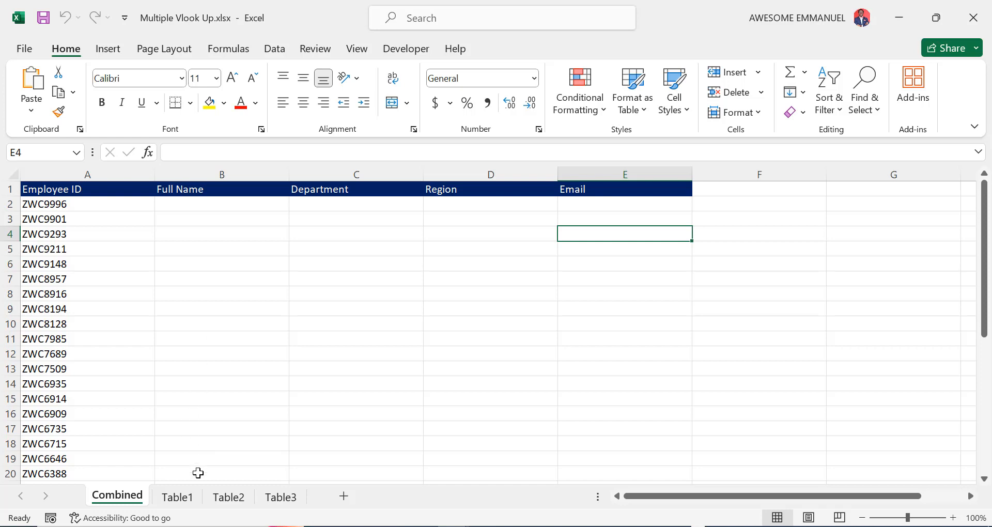
Convert the Table1 employee data into a table with headers named AA
left_click(177, 497)
left_click(201, 317)
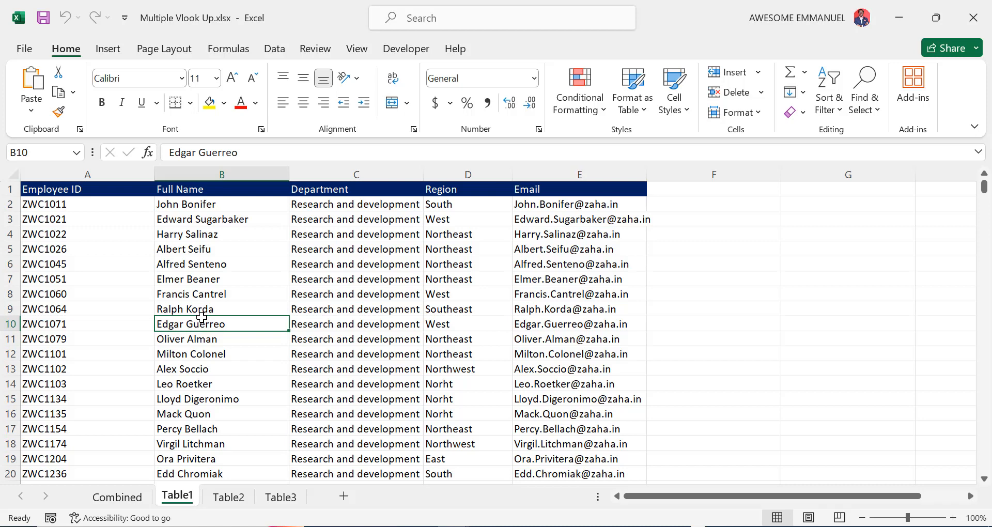
key("ctrl+t")
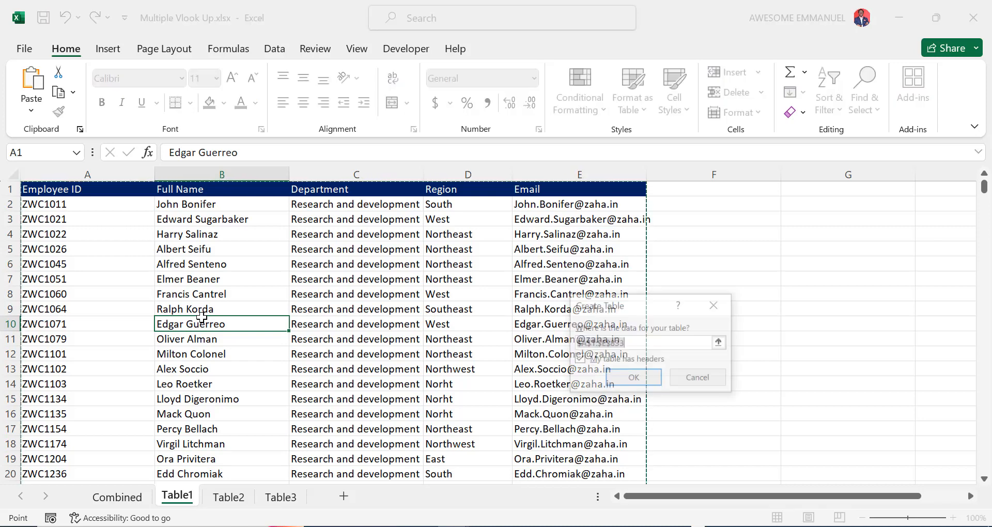
left_click(642, 379)
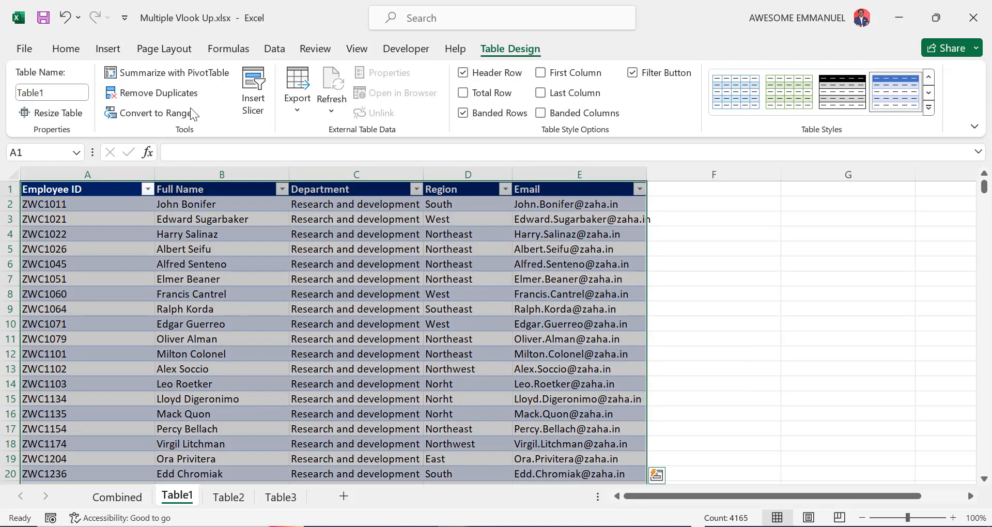
left_click(53, 91)
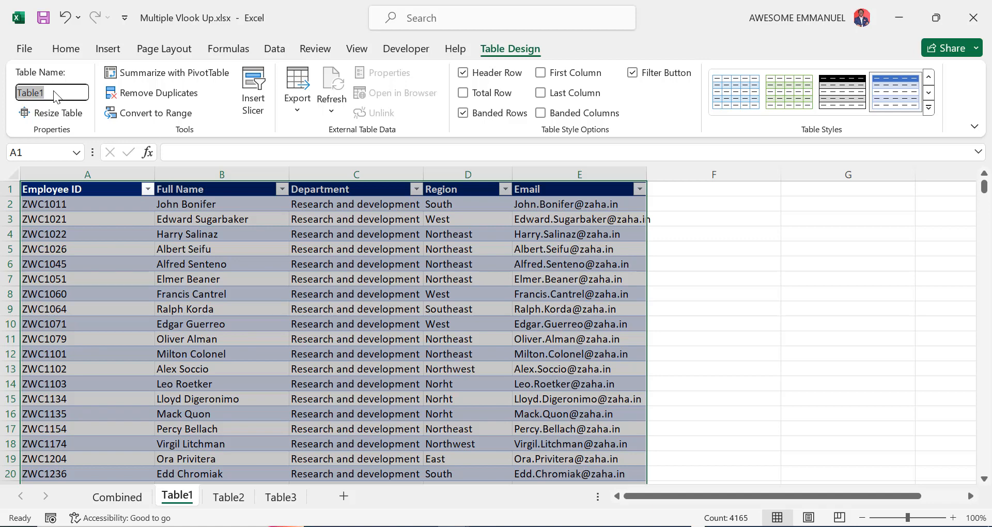
type("AA")
key("Return")
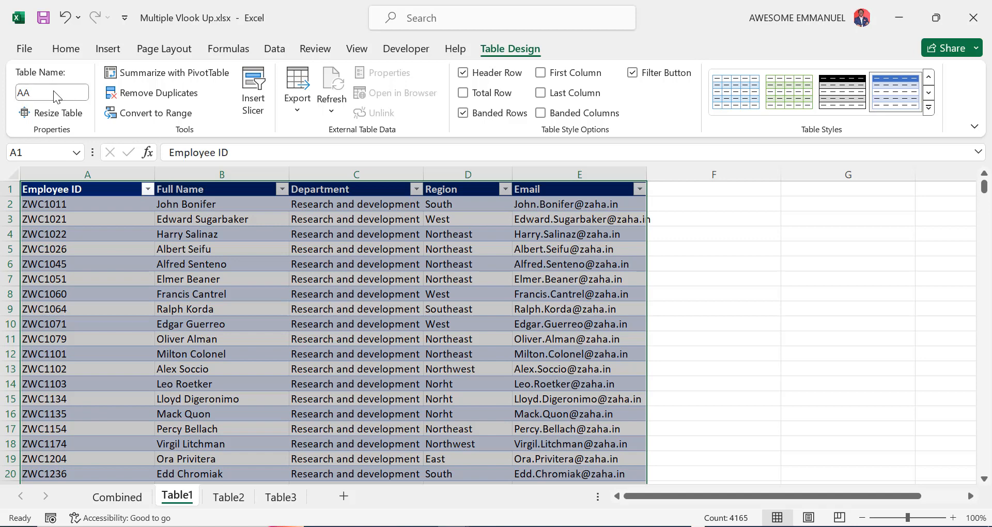
Turn the Table2 sheet's data into a table with headers named BB
left_click(228, 497)
left_click(243, 336)
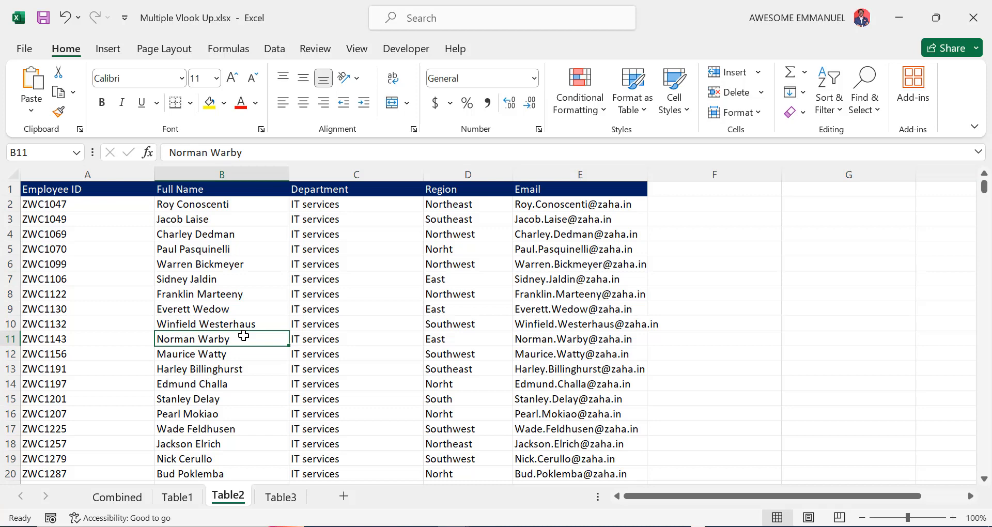
key("ctrl+t")
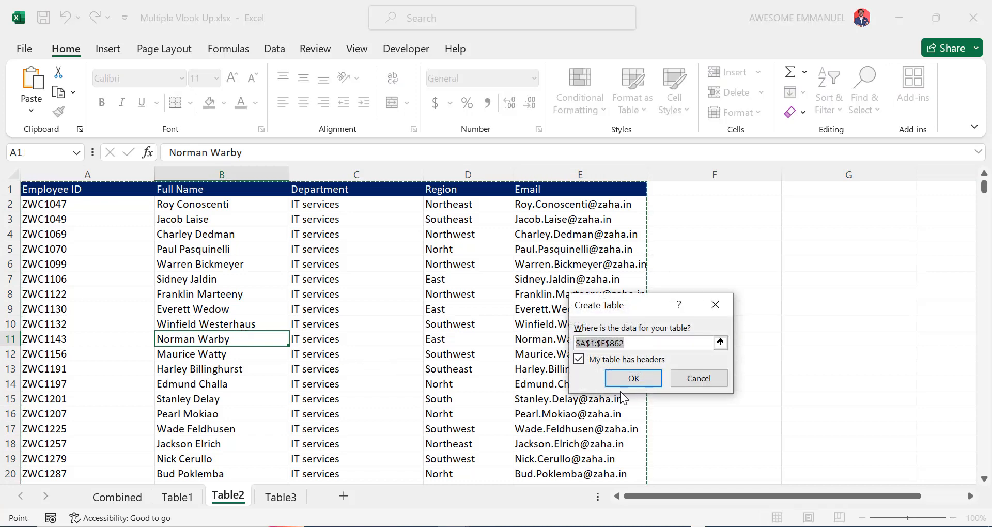
left_click(634, 378)
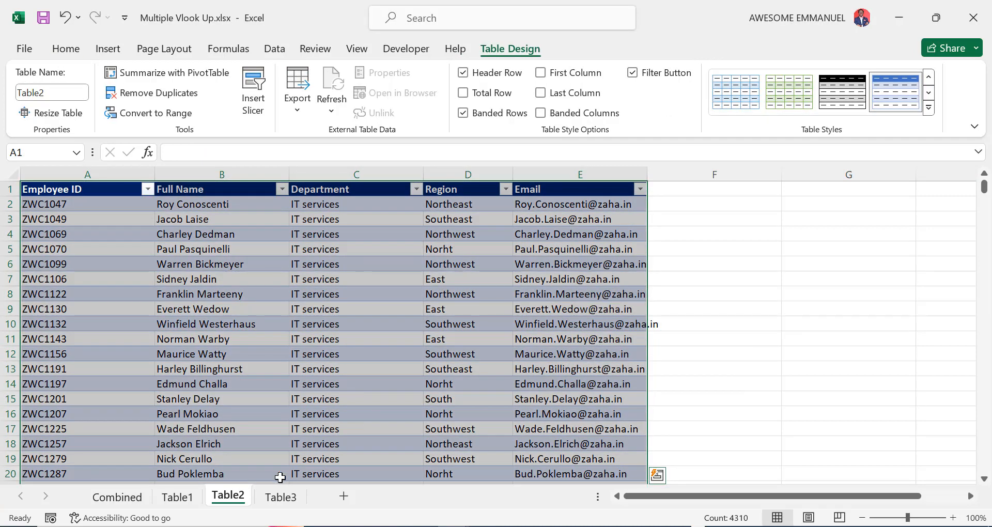
left_click(50, 93)
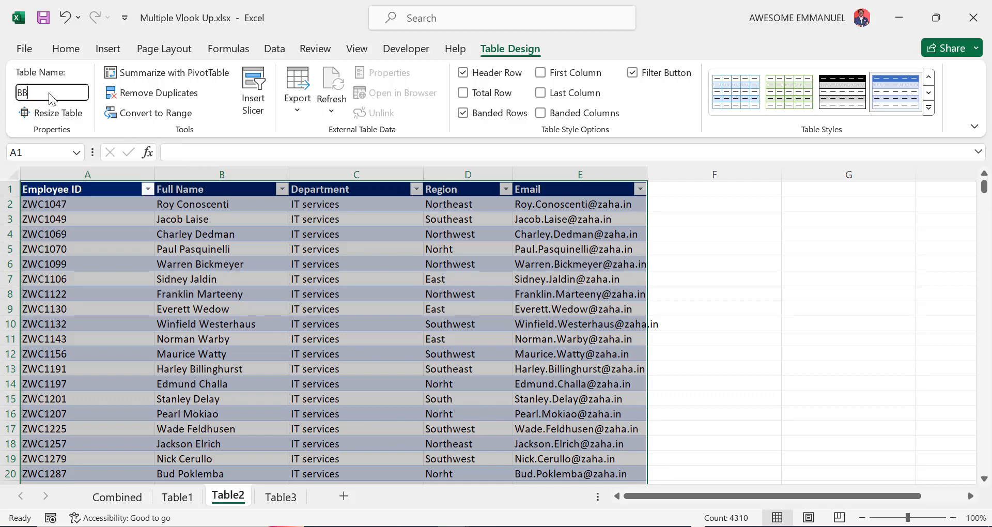
key("Return")
left_click(195, 262)
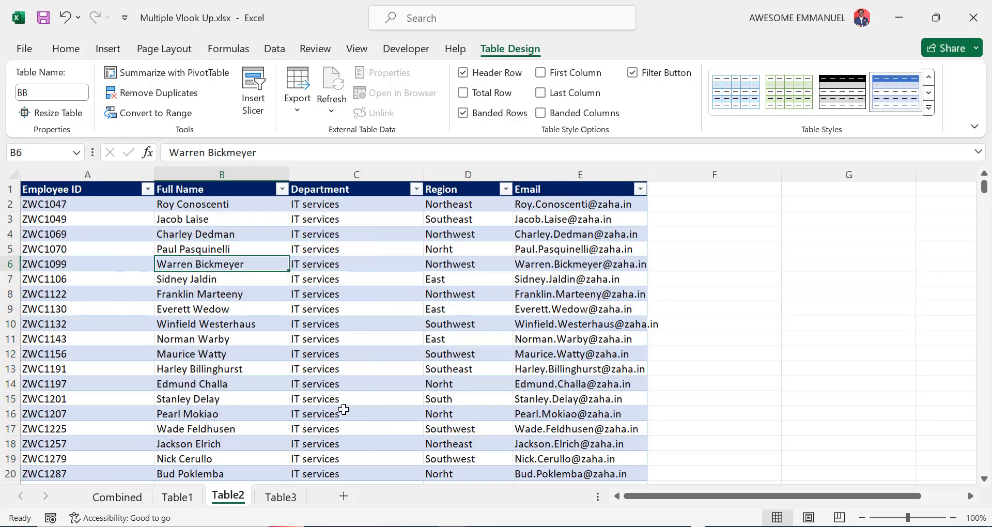
Turn the Table3 sheet's data into a table with headers named CC
left_click(279, 500)
left_click(263, 367)
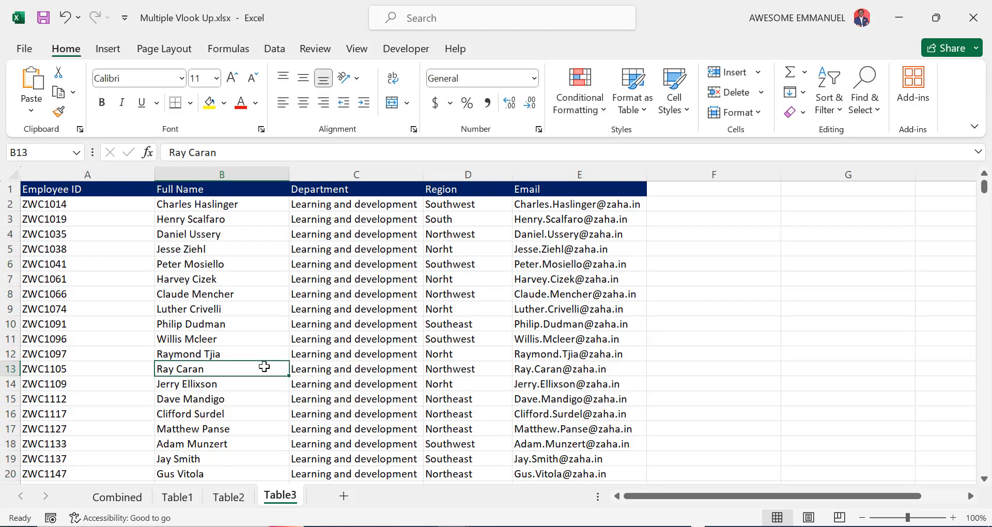
key("ctrl+t")
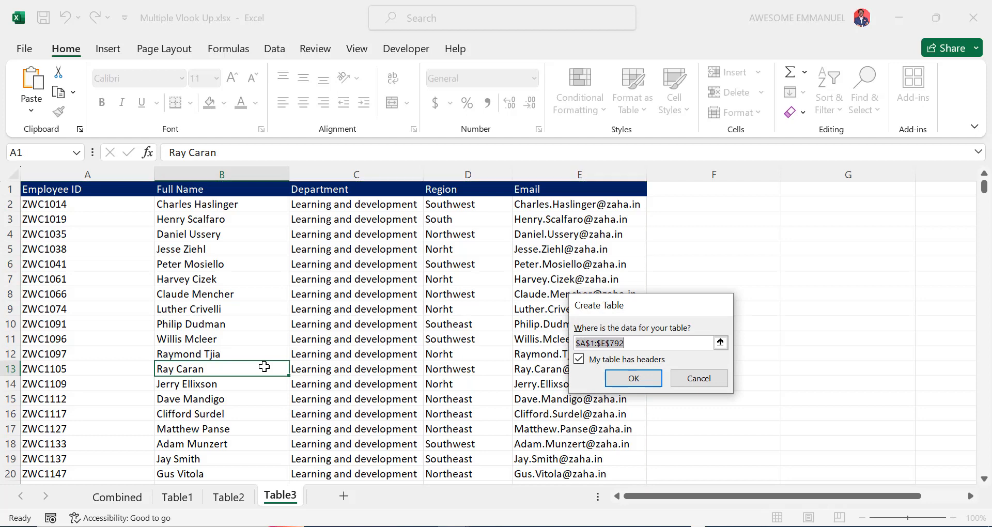
key("Return")
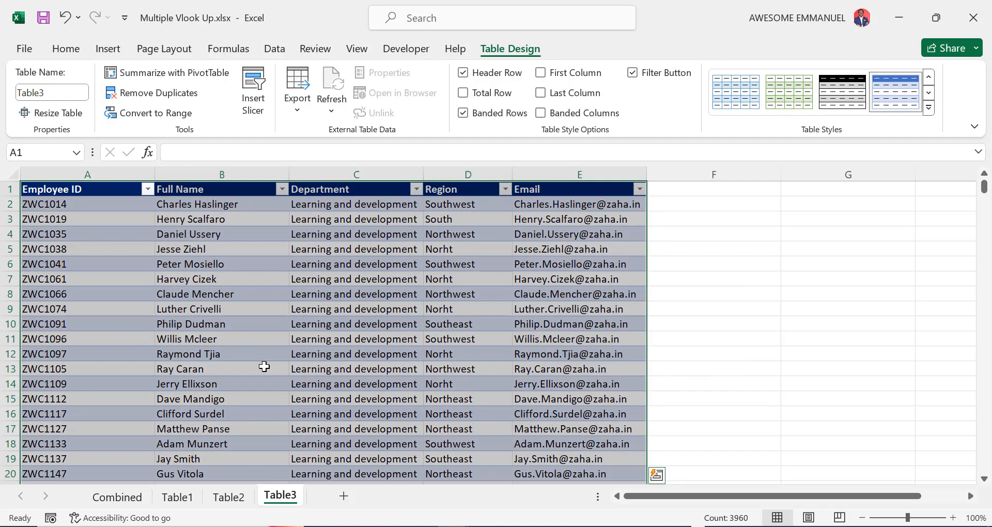
left_click(56, 88)
type("CC")
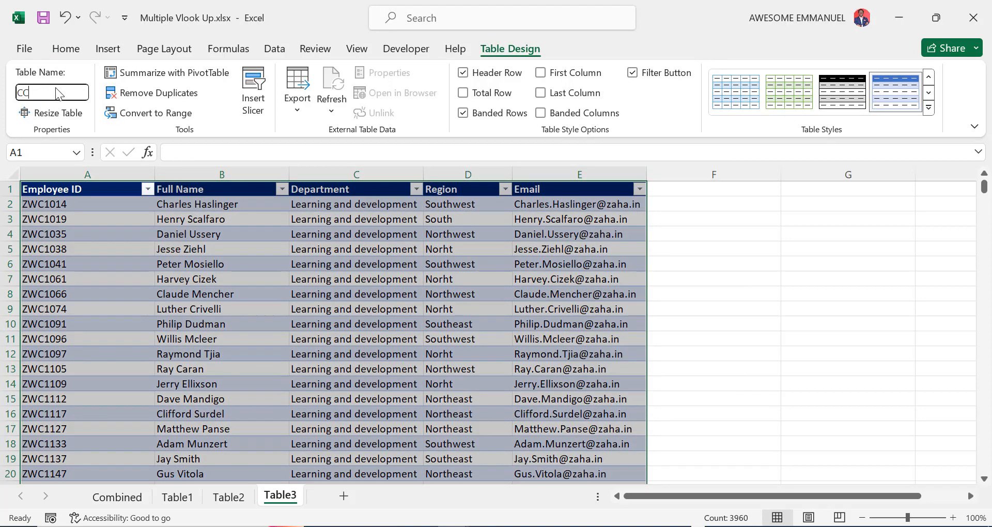
key("Return")
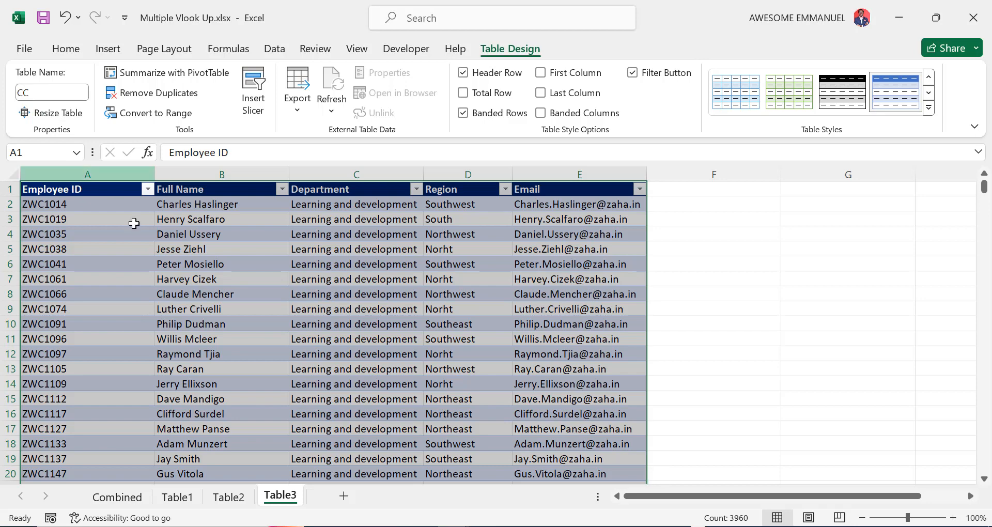
left_click(170, 274)
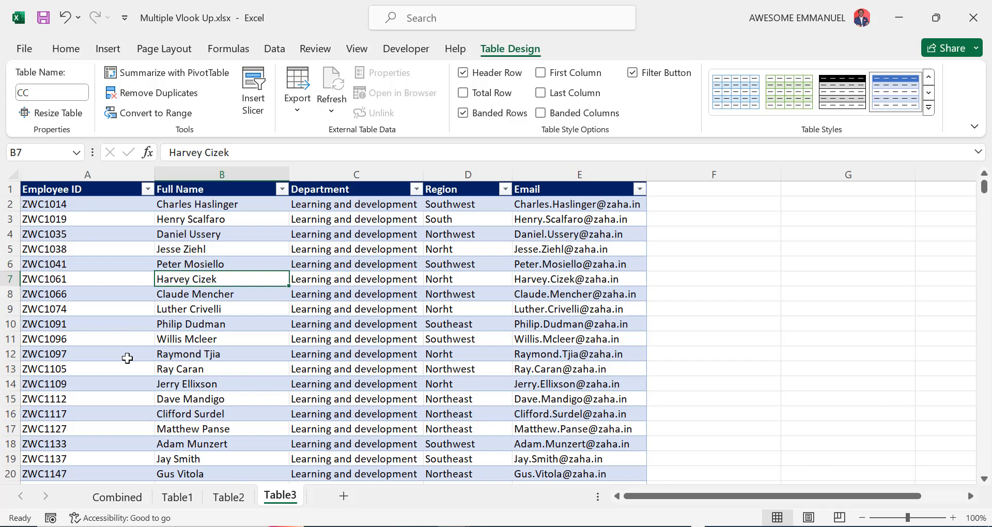
Enter =VLOOKUP(A2,AA,2,0) in Combined cell B2, which returns #N/A
left_click(130, 495)
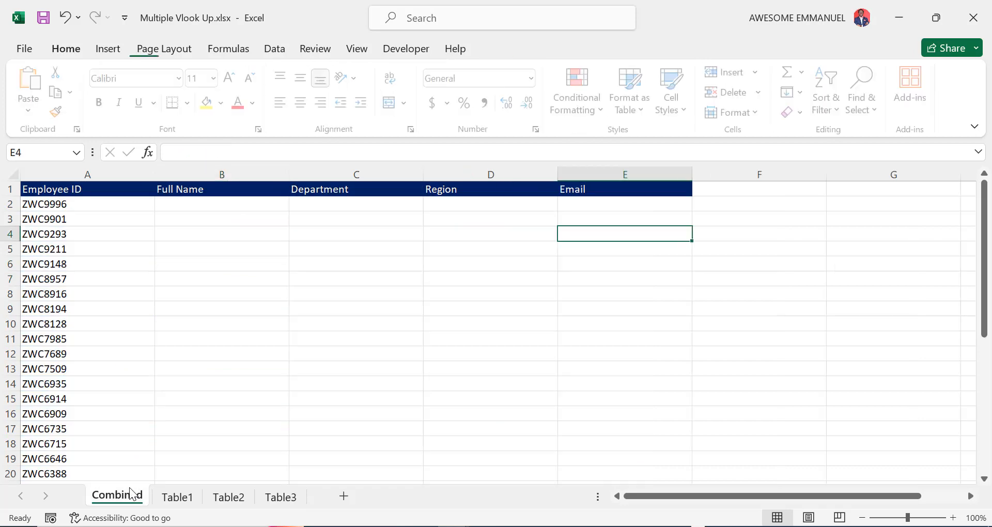
left_click(188, 204)
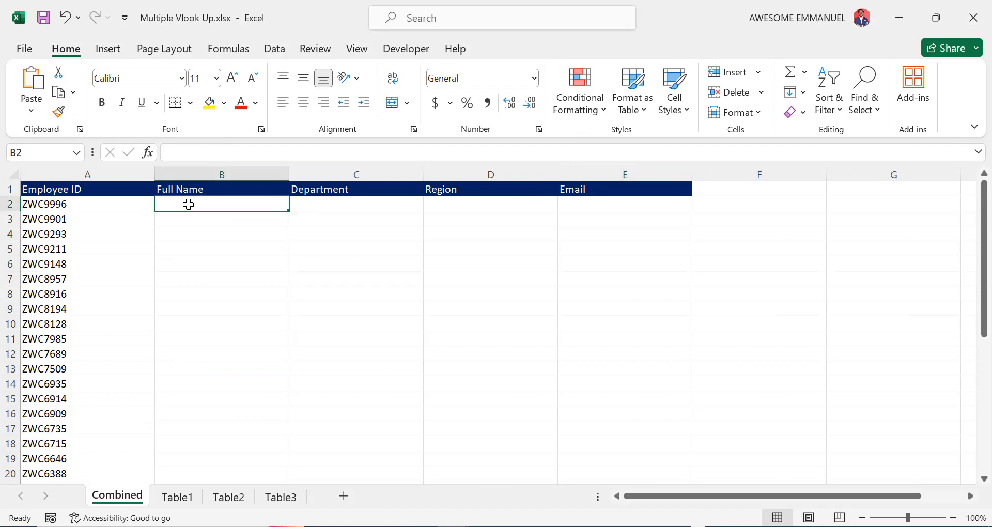
left_click(243, 152)
type("=")
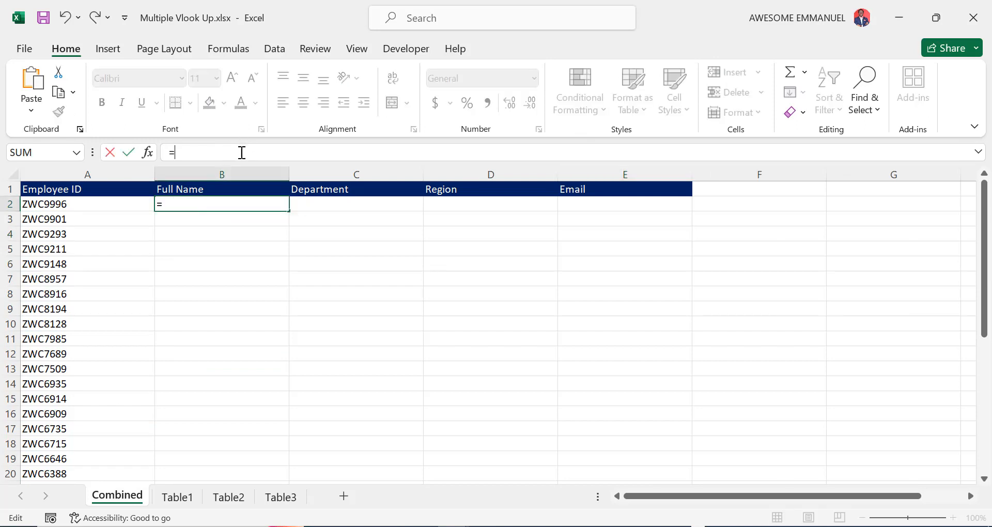
type("VLOOKUP(")
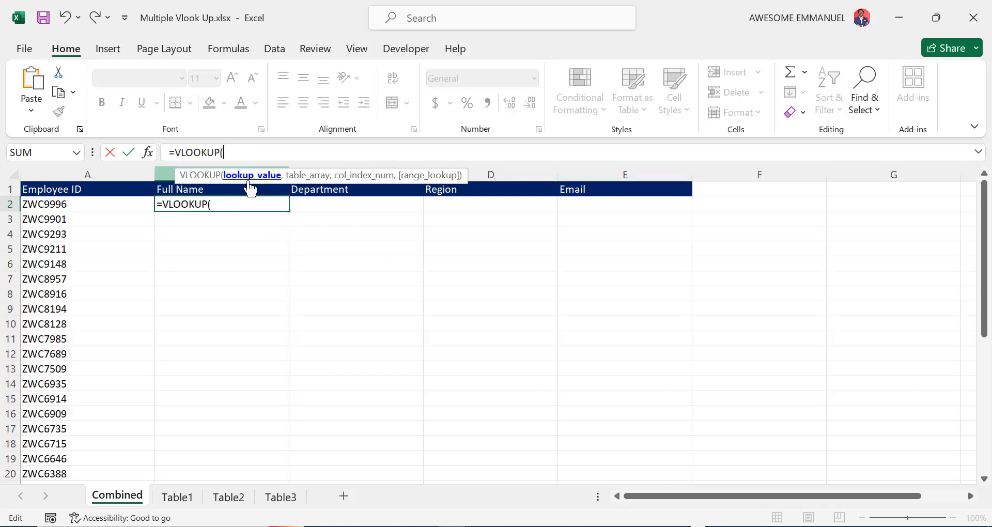
left_click(76, 205)
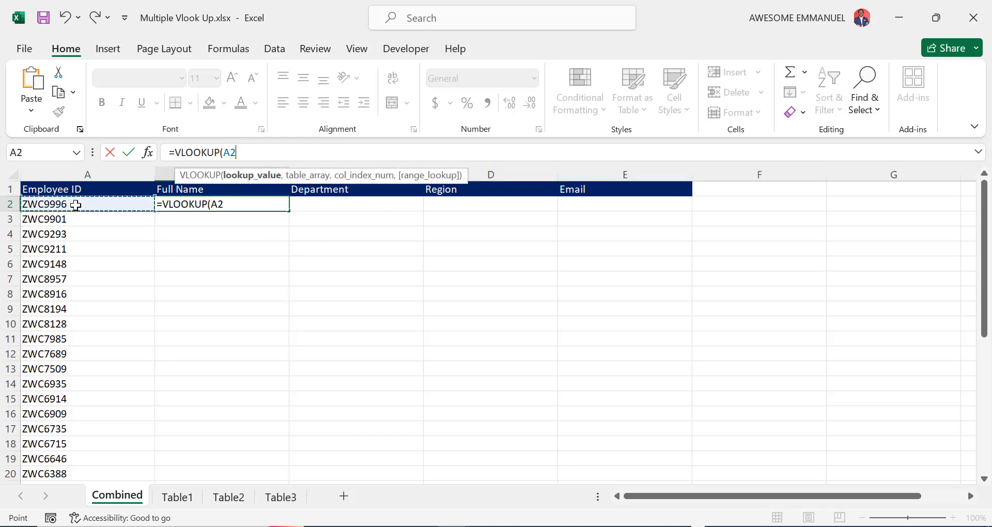
type(",")
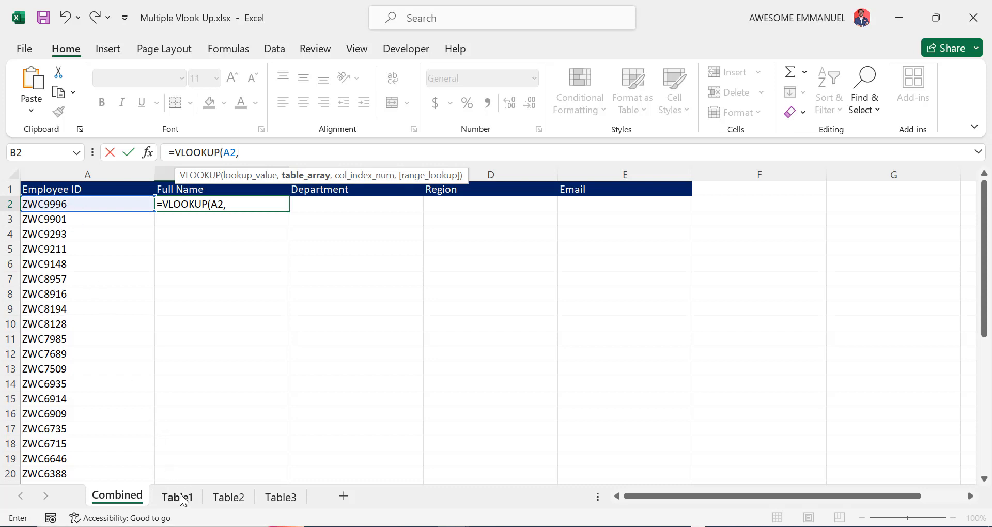
type("AA")
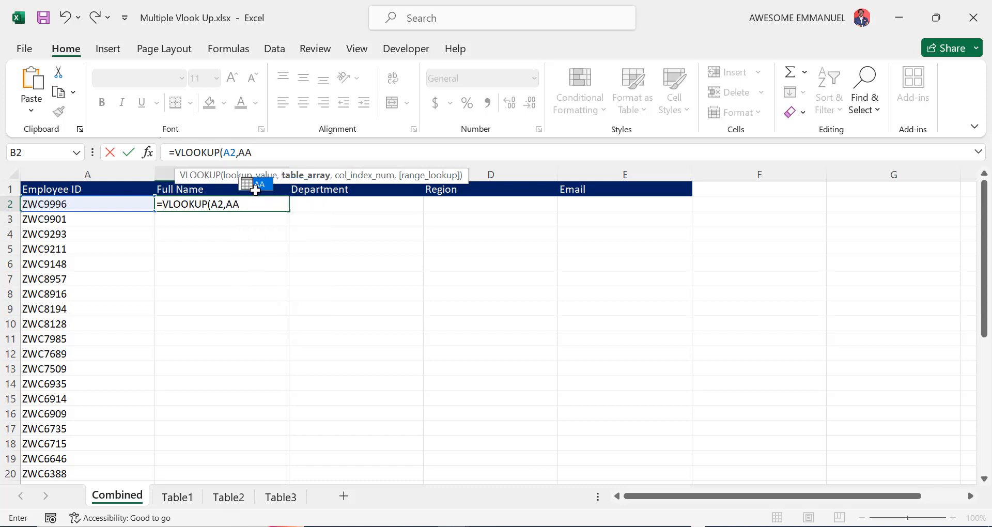
type(",")
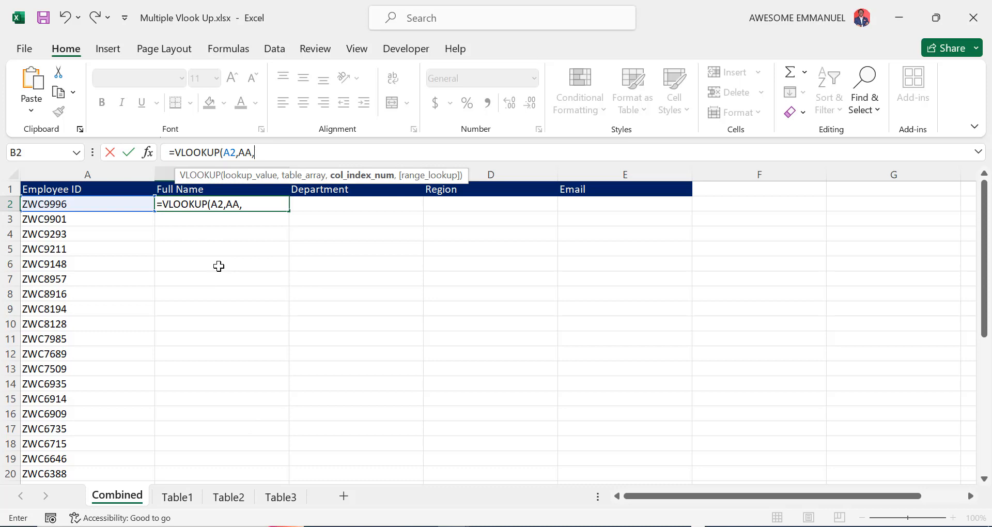
type("2,0")
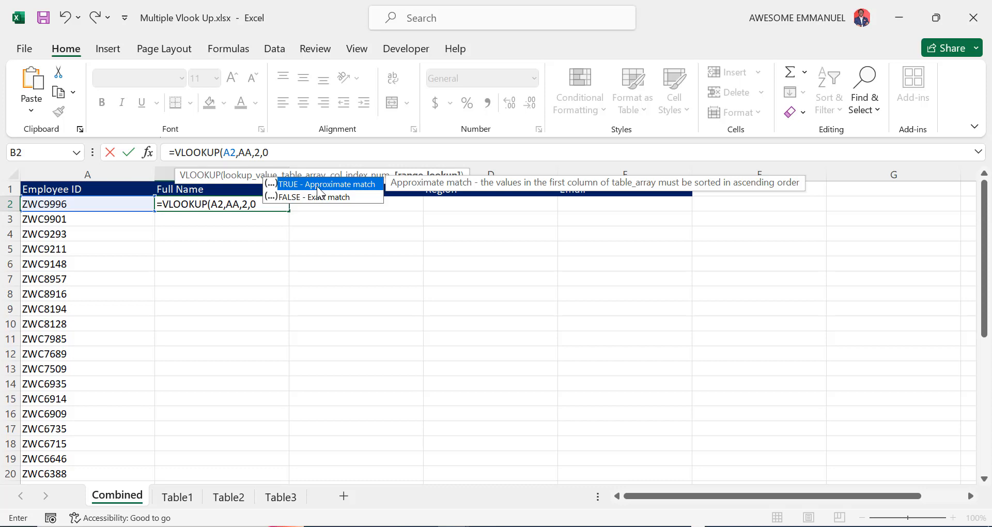
type(")")
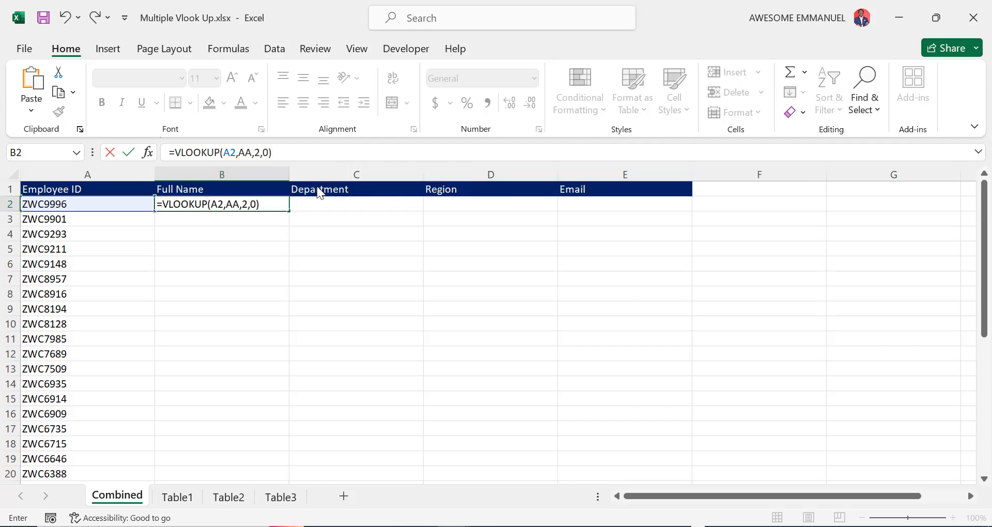
key("Return")
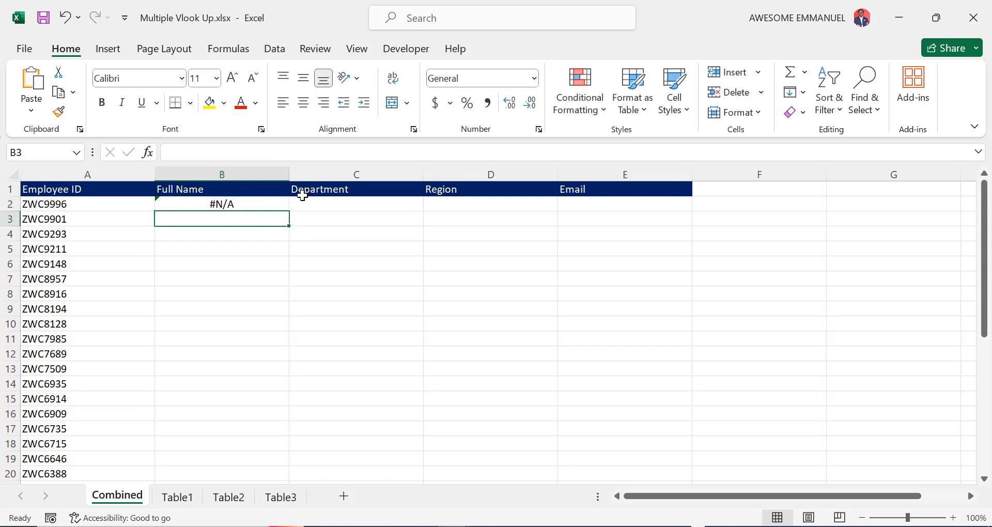
left_click(265, 204)
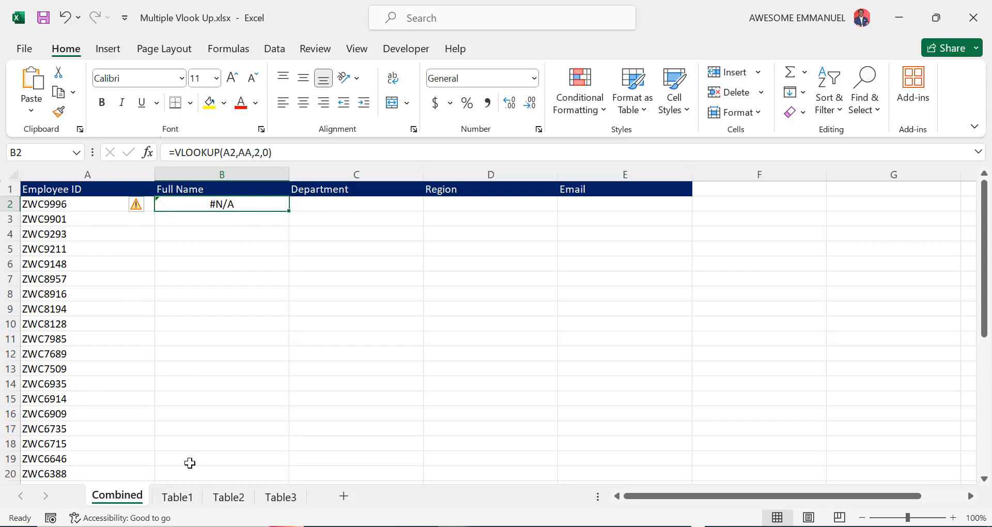
Compare with Table1's names, then fill B2's lookup down the Full Name column and inspect results
left_click(188, 500)
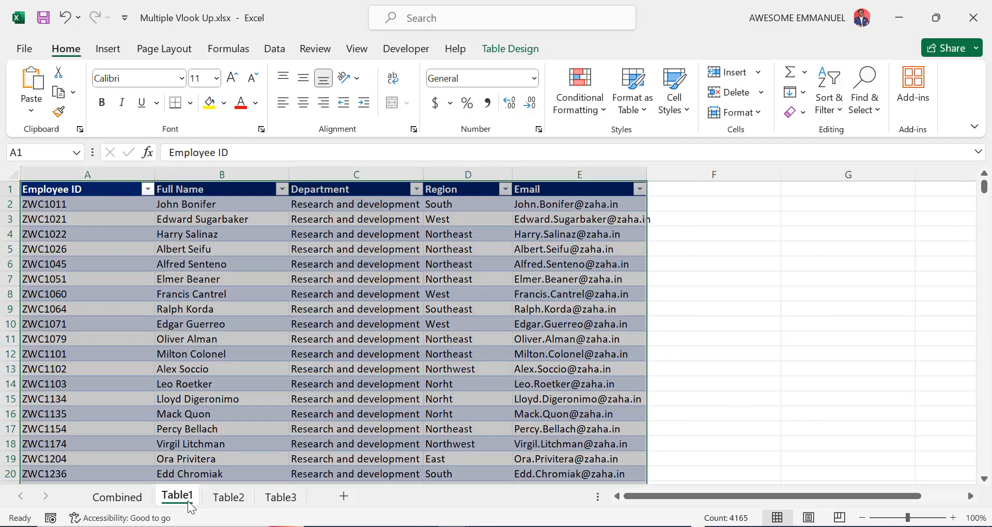
left_click(226, 204)
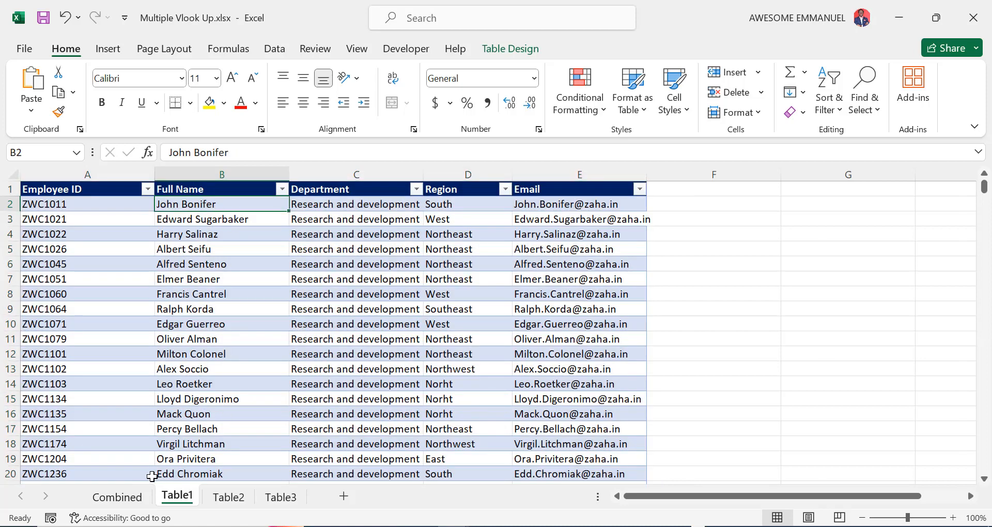
left_click(140, 497)
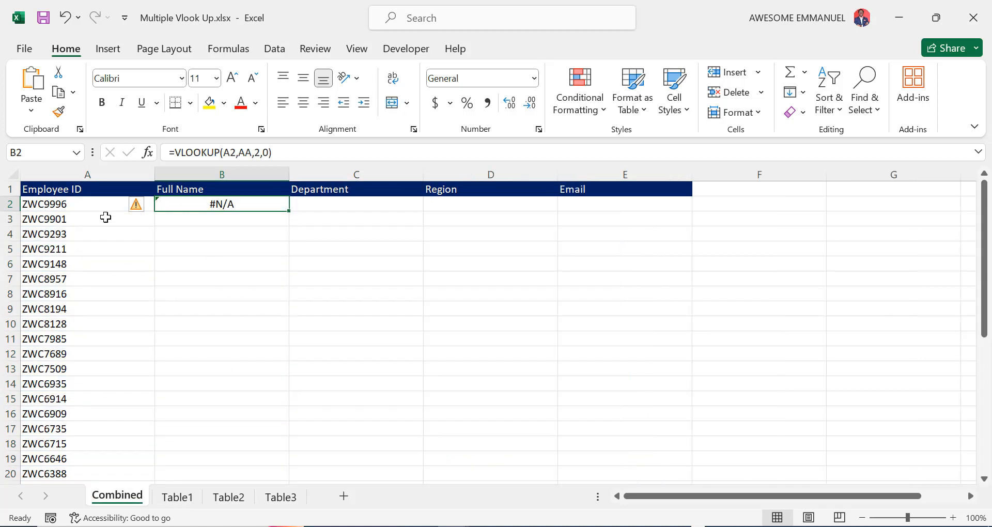
double_click(290, 210)
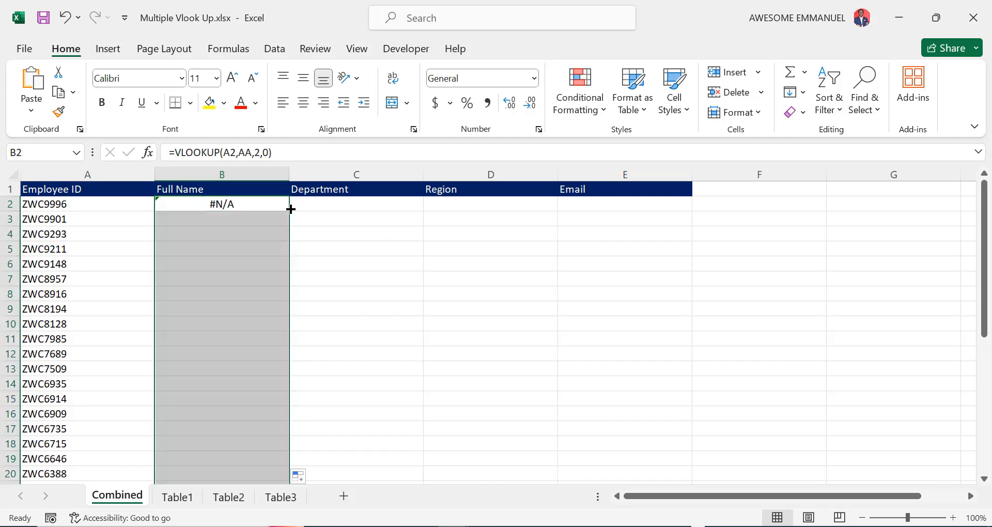
left_click_drag(191, 219, 222, 278)
left_click(192, 219)
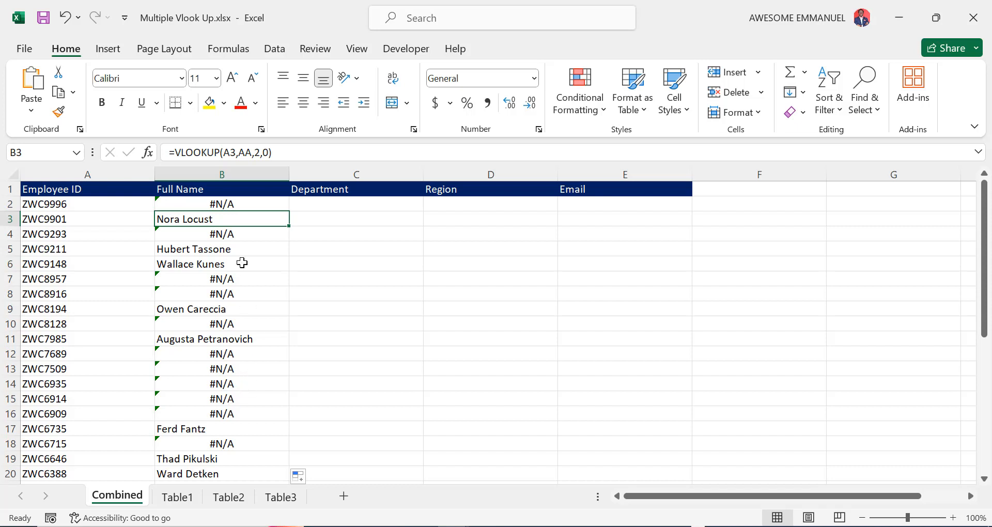
Delete the filled-down lookup results from B2 downwards in column B
left_click(238, 204)
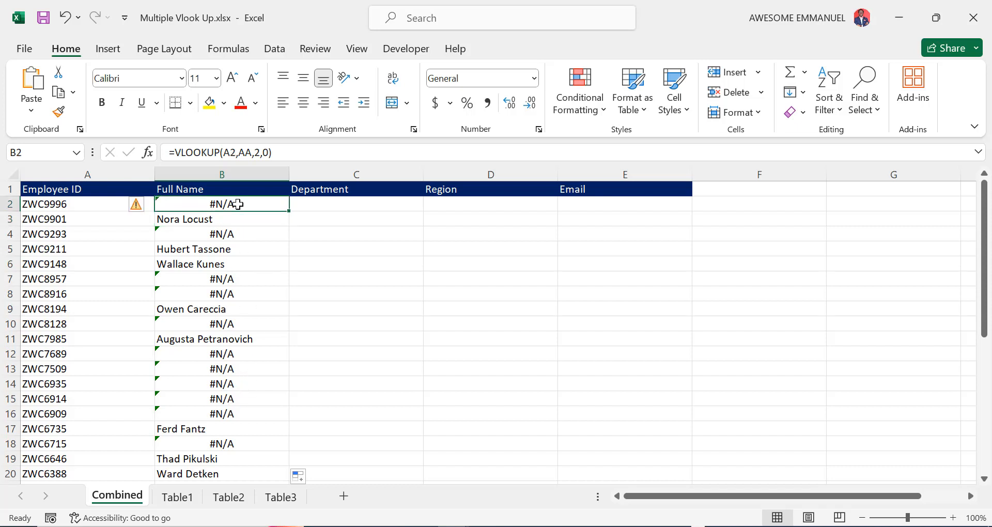
key("ctrl+shift+Down")
key("Delete")
scroll(238, 204, "up", 6)
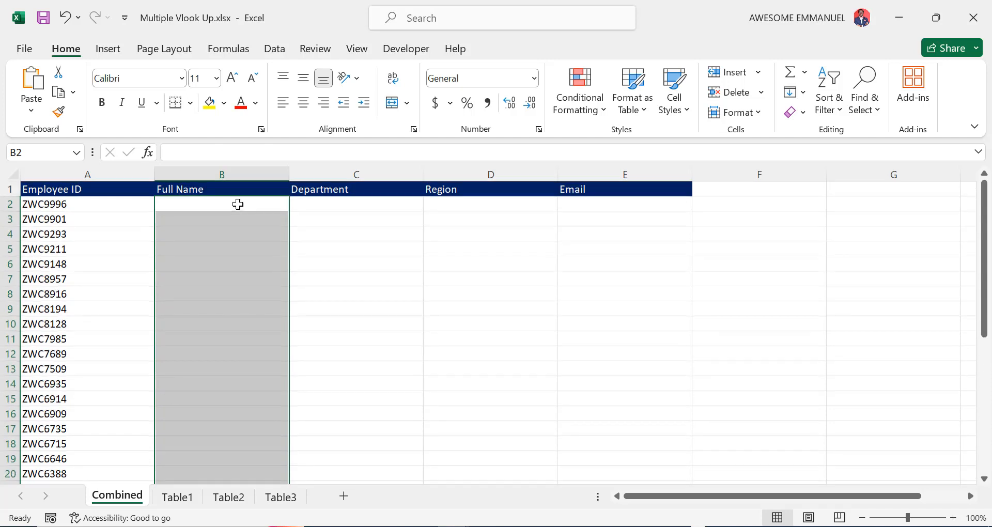
Re-enter =VLOOKUP(A2,AA,2,0) in B2 using the VLOOKUP autocomplete suggestion
left_click(237, 204)
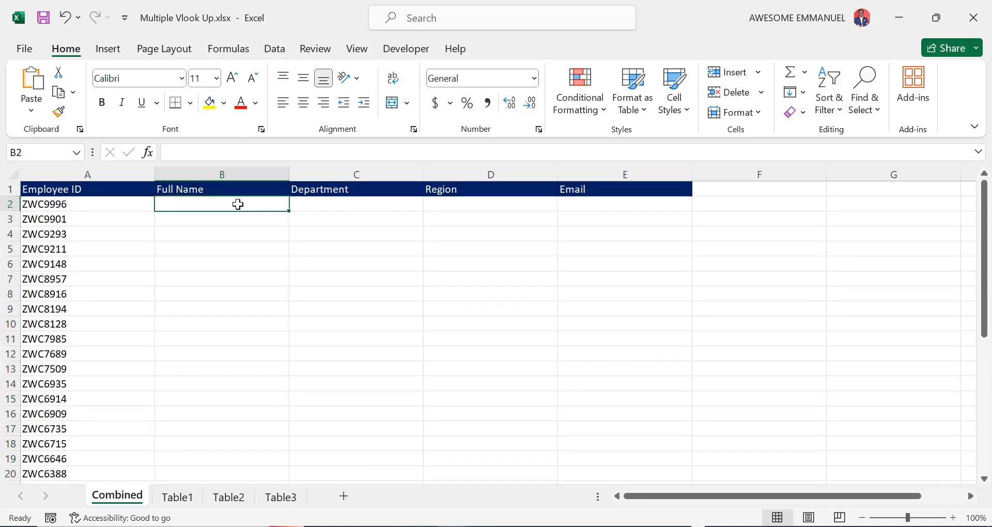
type("=VL")
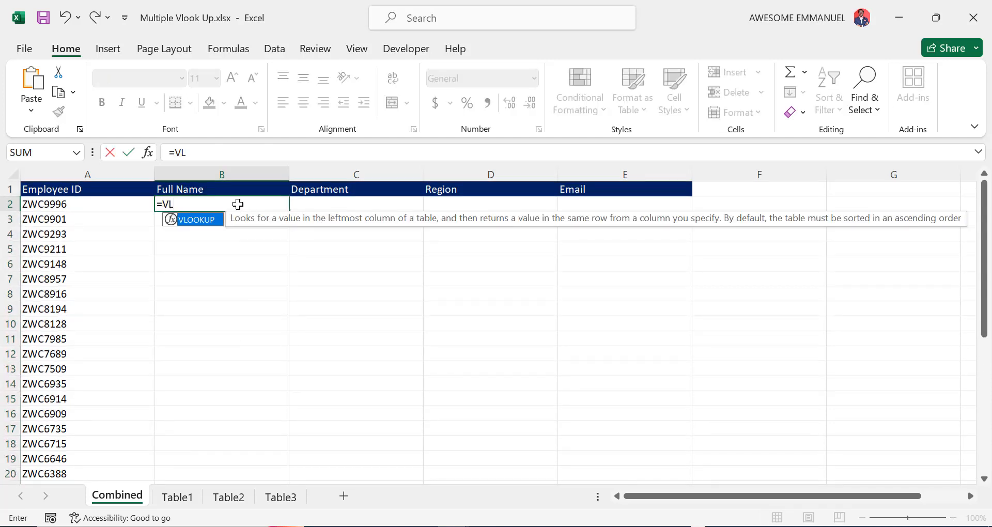
key("Tab")
left_click(111, 205)
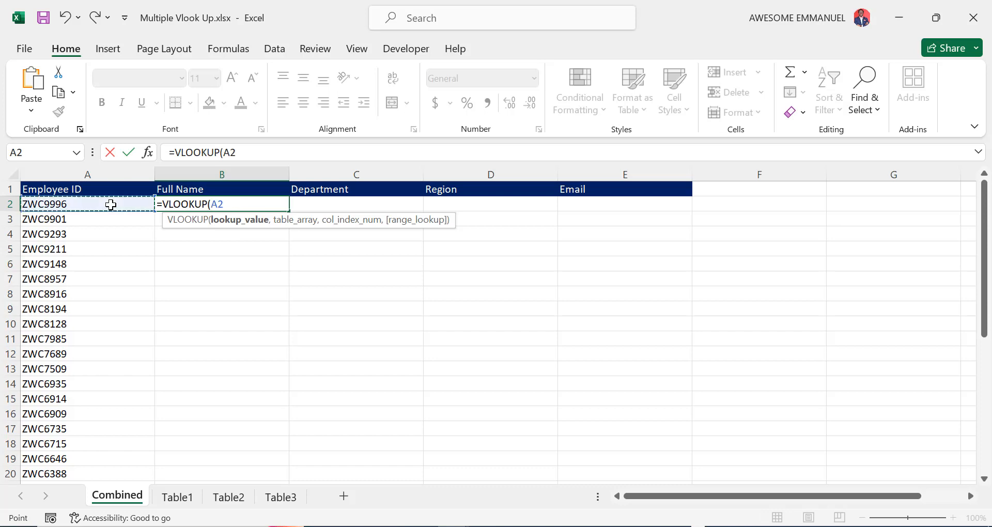
type(",")
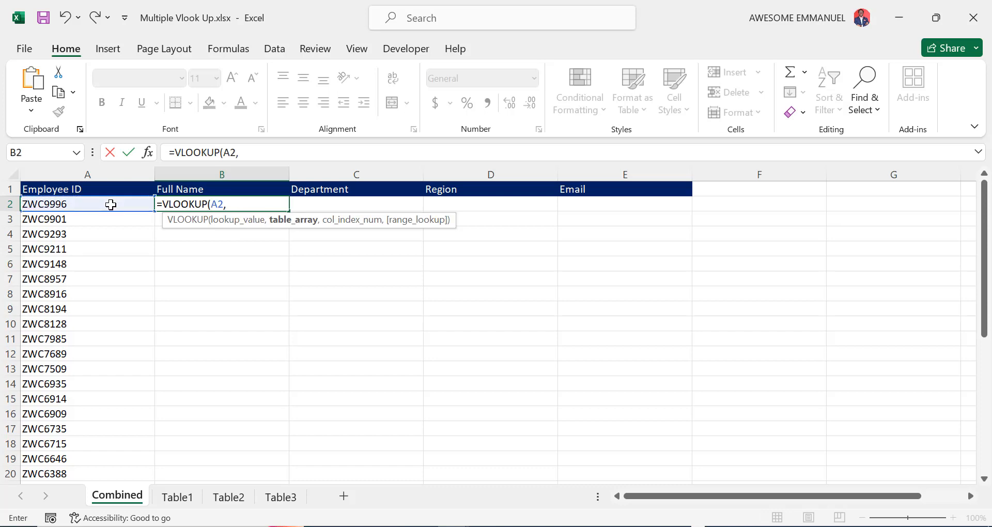
type("AA,2,0)")
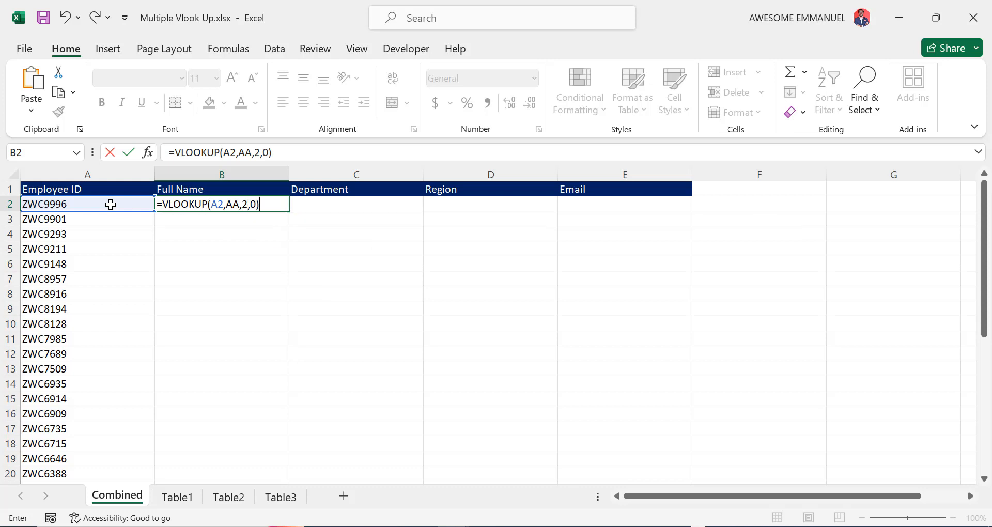
key("Return")
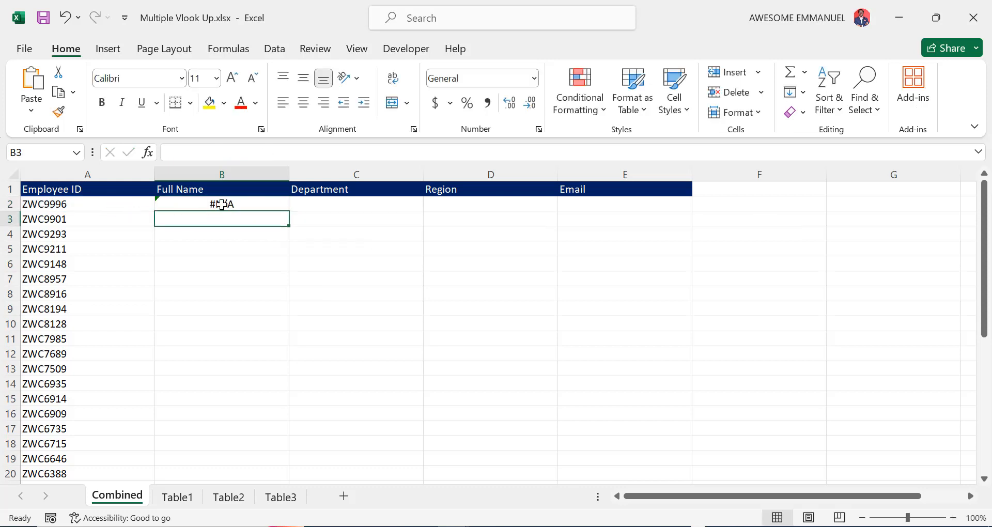
left_click(221, 205)
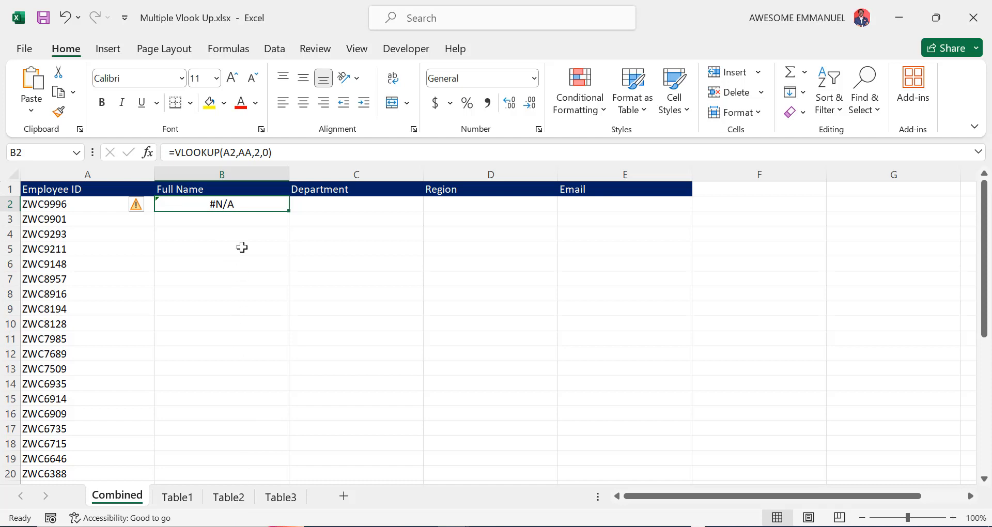
Wrap B2's lookup in IFERROR with fallback VLOOKUP(A2,BB,2,0)
left_click(282, 153)
key("Left")
key("Left")
key("Left")
key("Left")
key("Left")
key("Left")
key("Left")
key("Left")
key("Left")
key("Left")
key("Left")
key("Left")
key("Left")
key("Left")
key("Left")
key("Left")
key("Left")
key("Left")
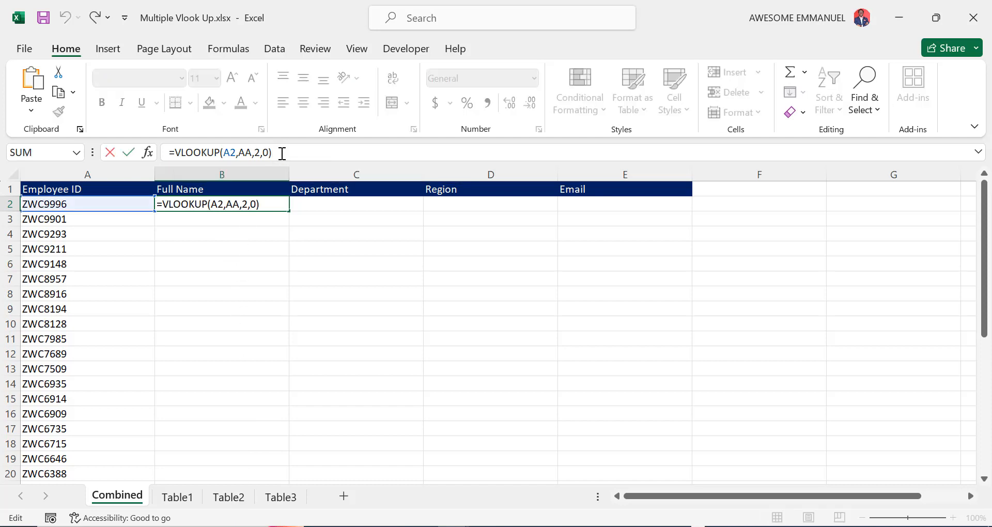
type("IFE")
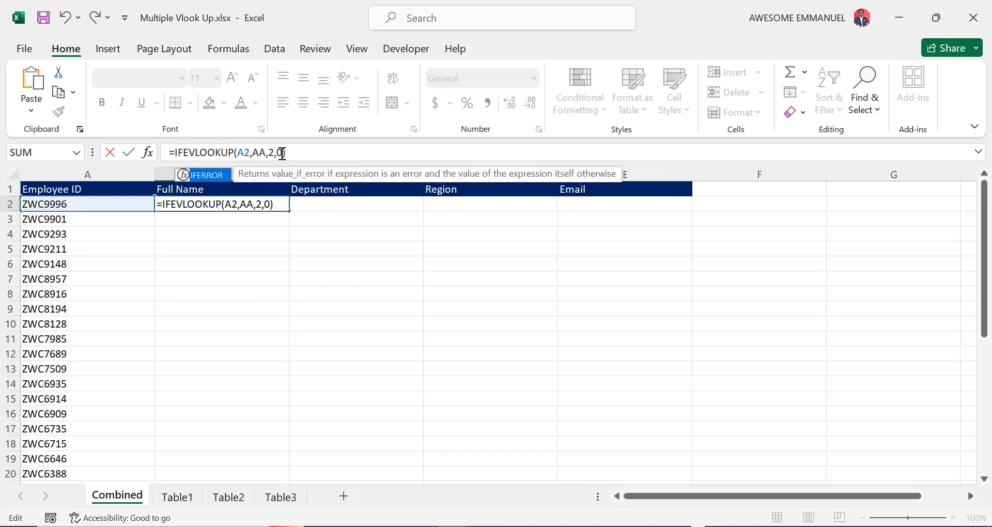
key("Tab")
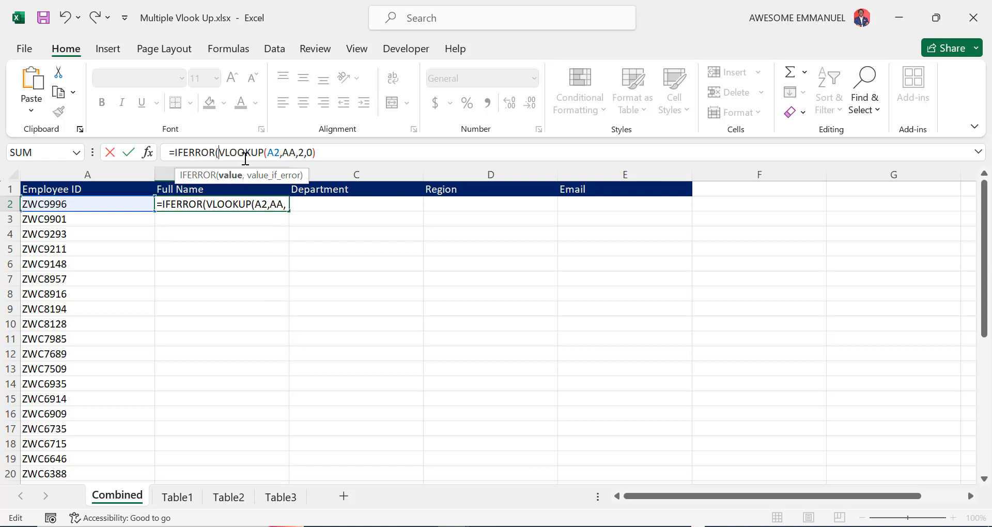
left_click(324, 151)
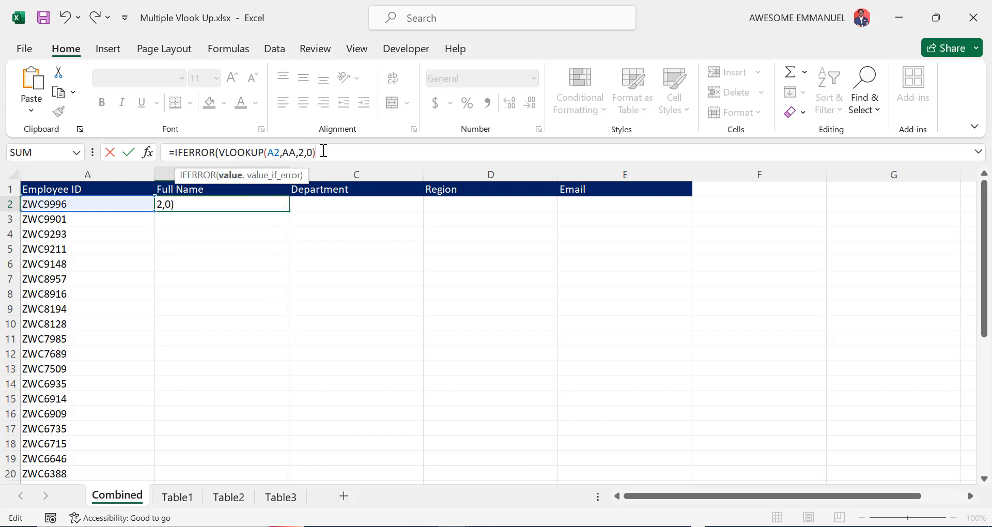
type(",")
type("VLOOKUP(")
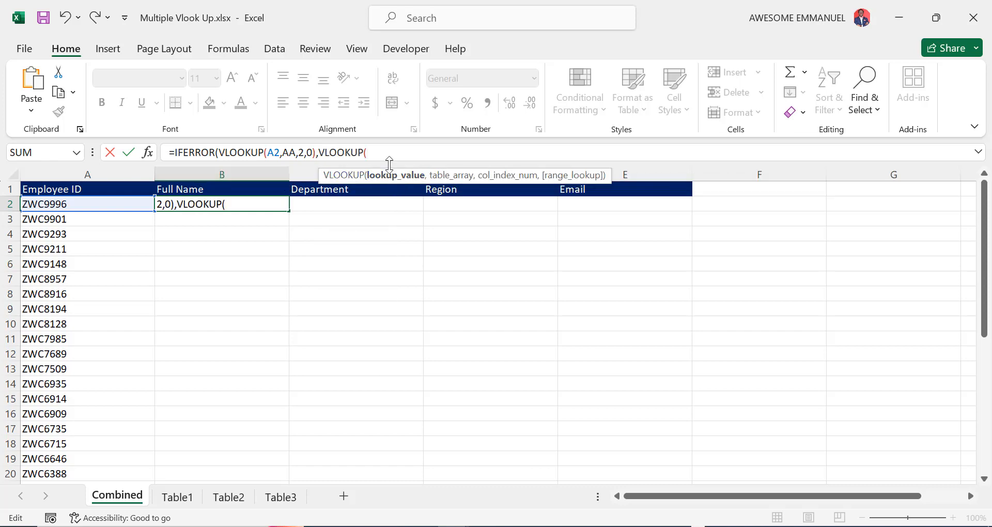
left_click(61, 201)
type(",")
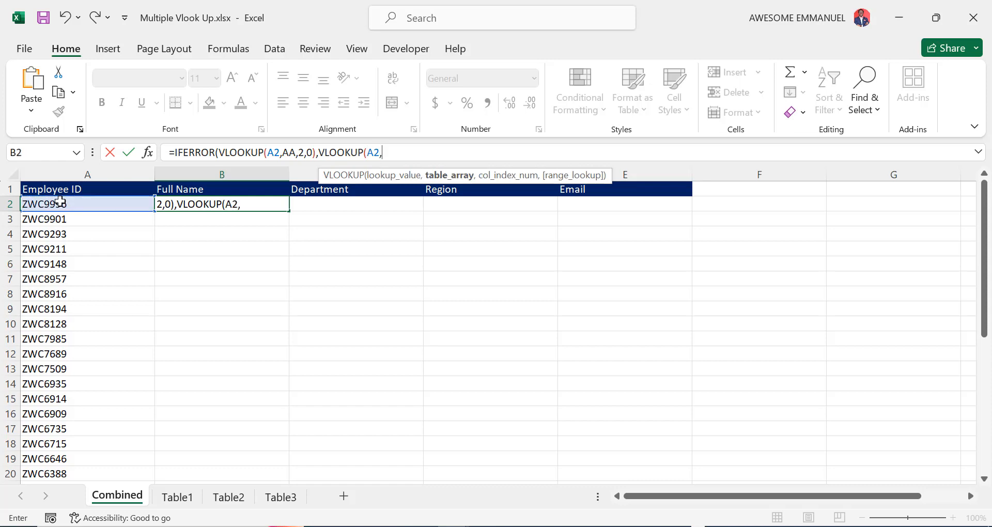
type("BB")
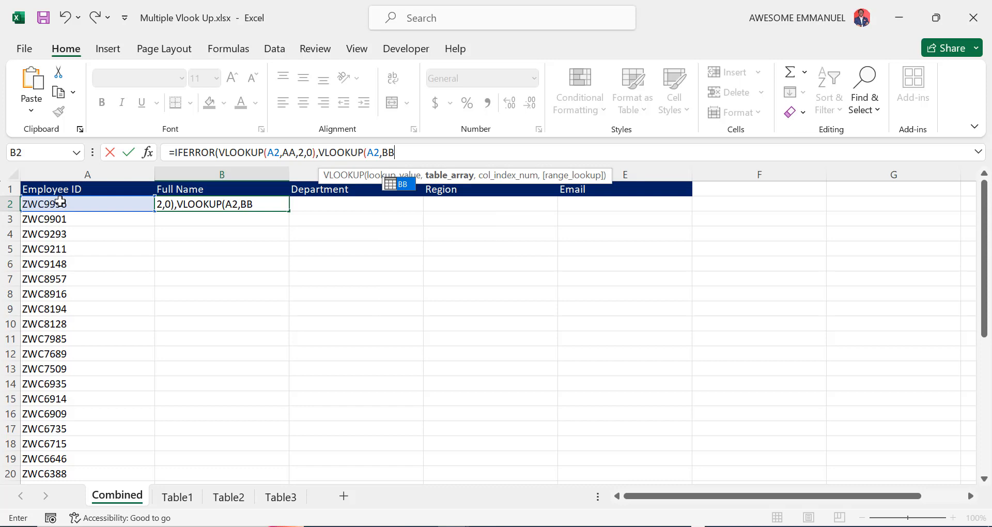
type(",2,0")
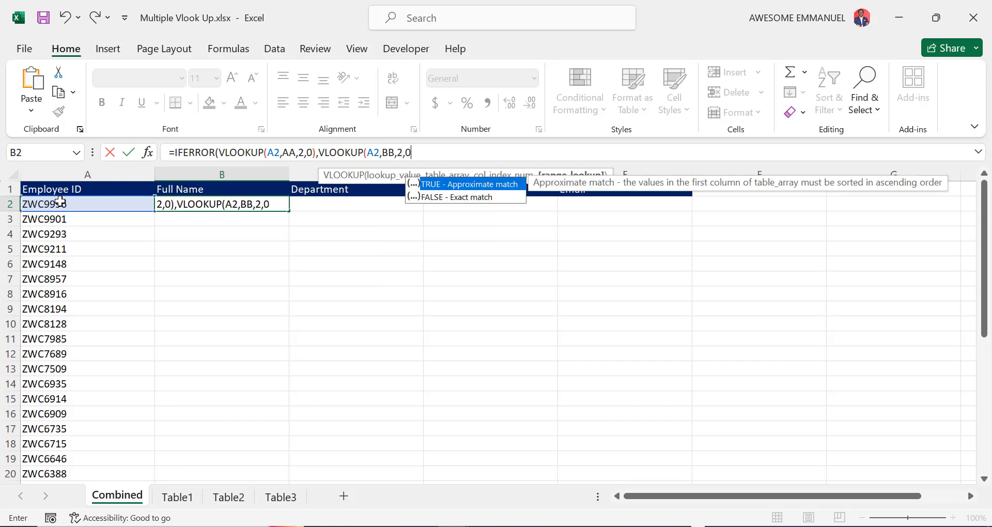
type(")")
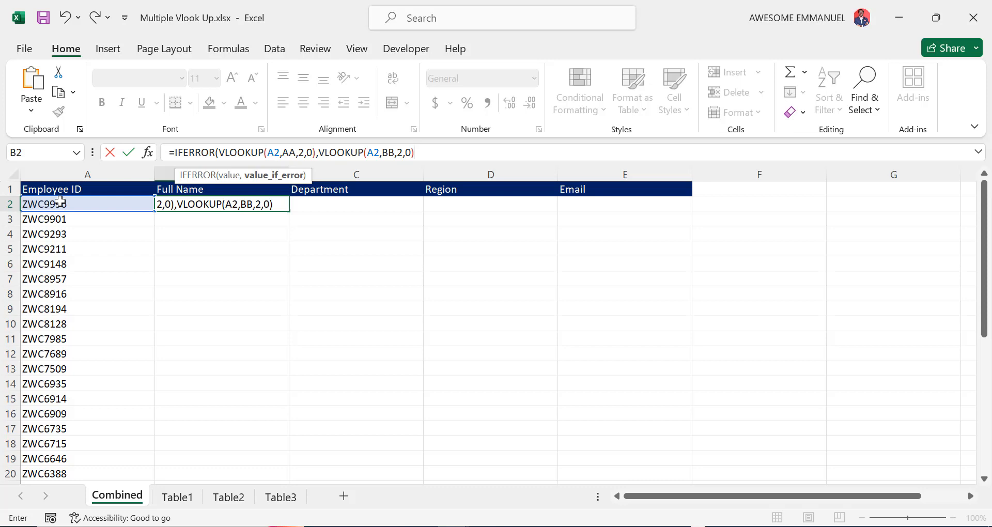
type(")")
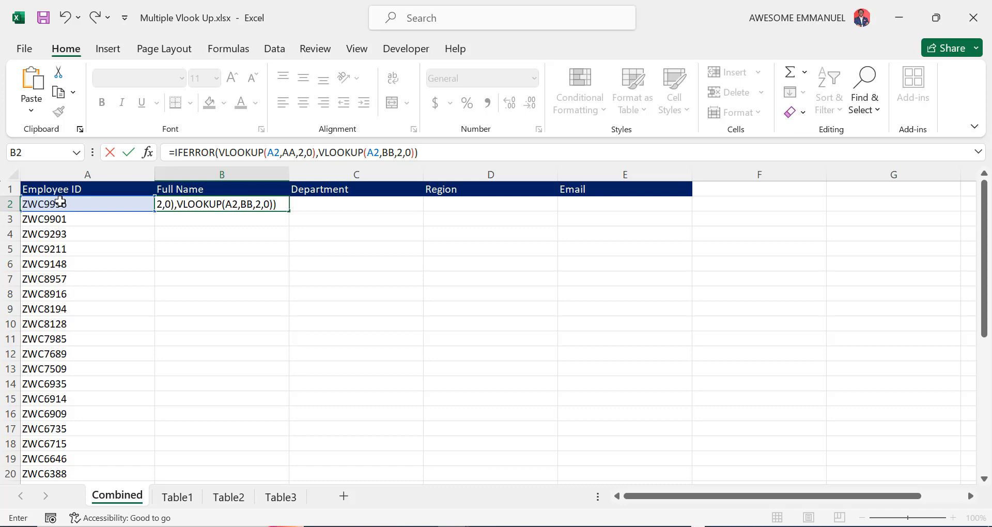
key("Return")
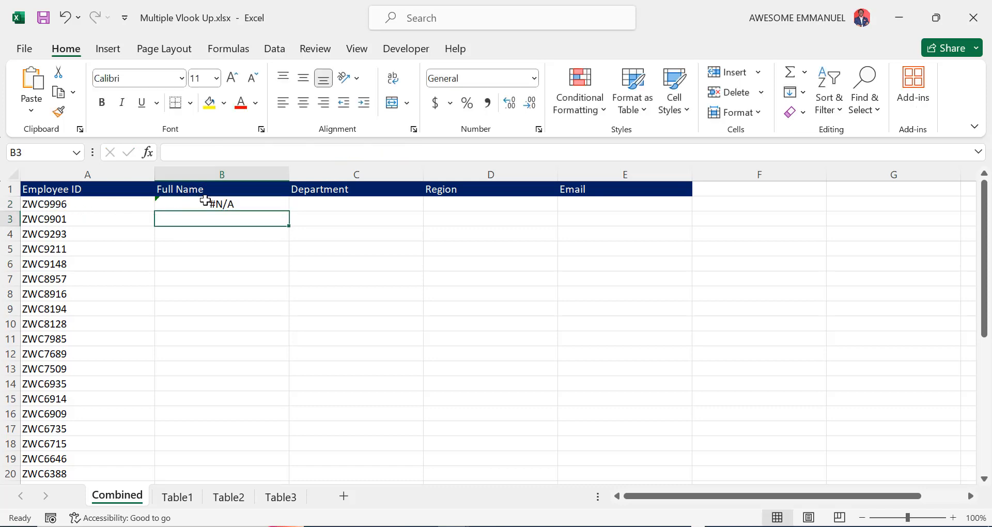
Fill B2's IFERROR formula down the Full Name column to B37
left_click(77, 205)
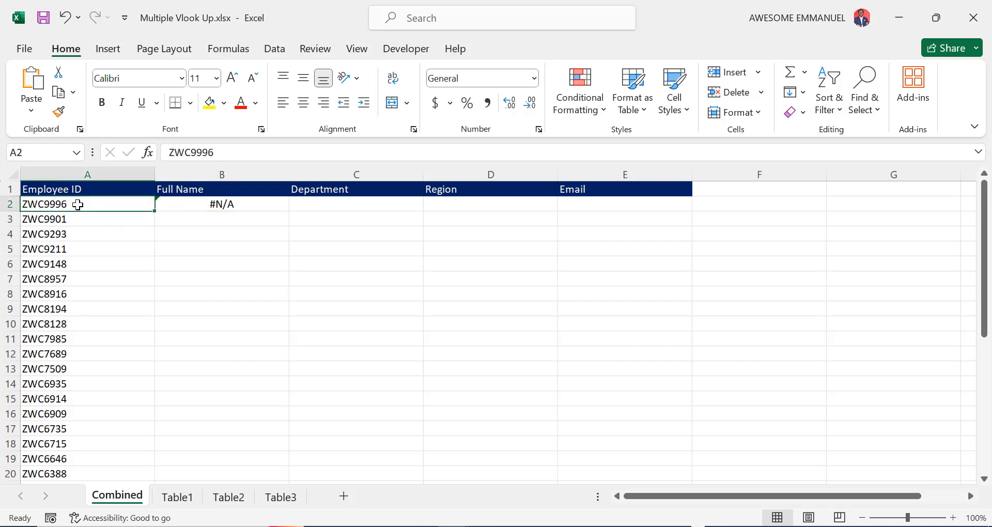
left_click(249, 207)
double_click(291, 212)
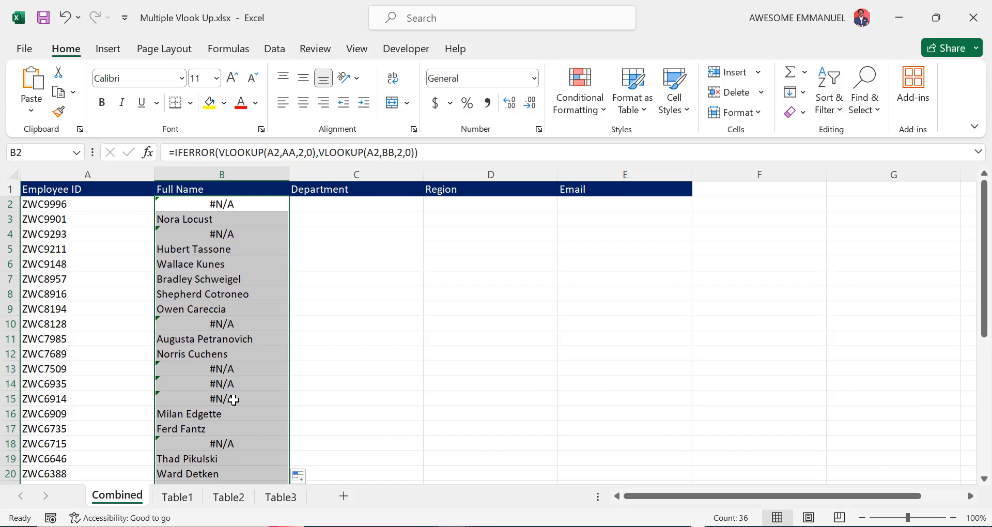
Wrap B2 in a second IFERROR that falls back to VLOOKUP(A2,CC,2,0)
left_click(421, 154)
key("Home")
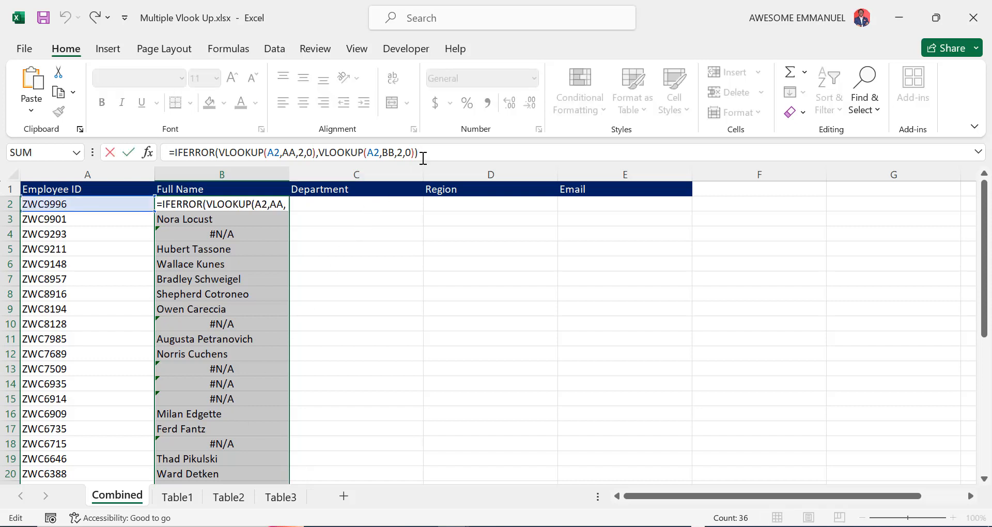
type("IFE")
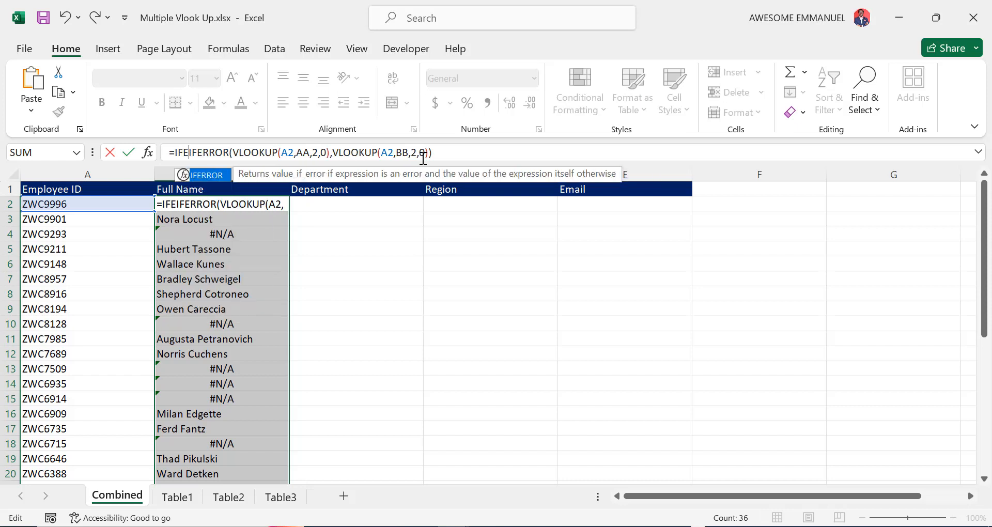
key("Tab")
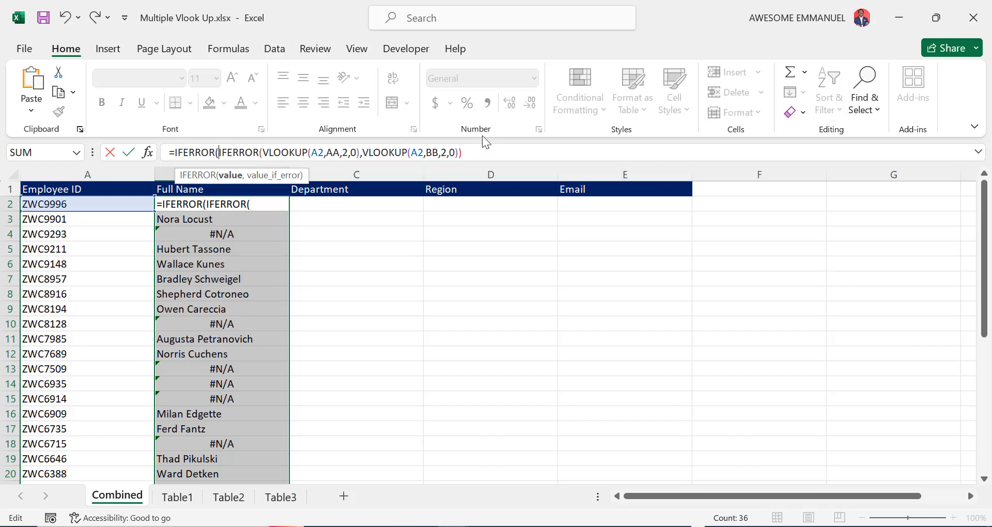
left_click(496, 154)
type(",")
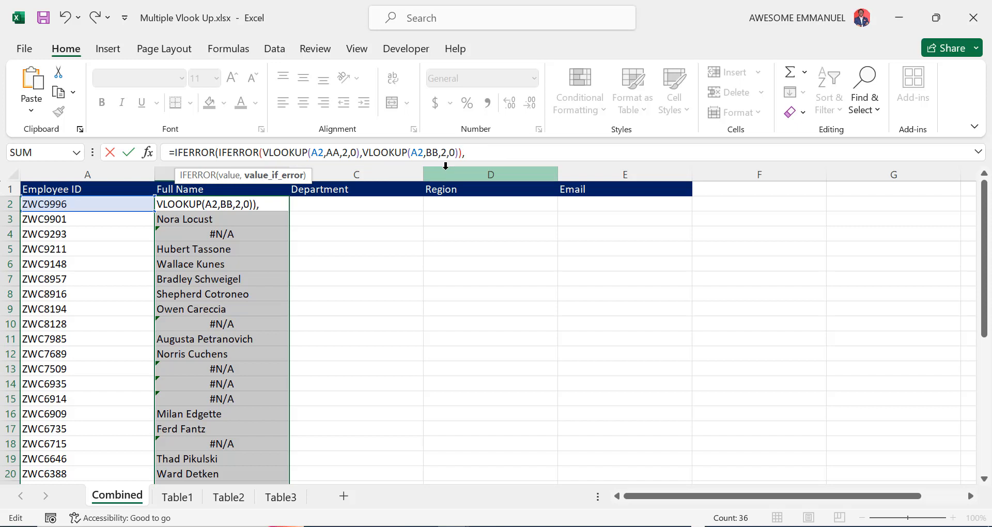
type("VL")
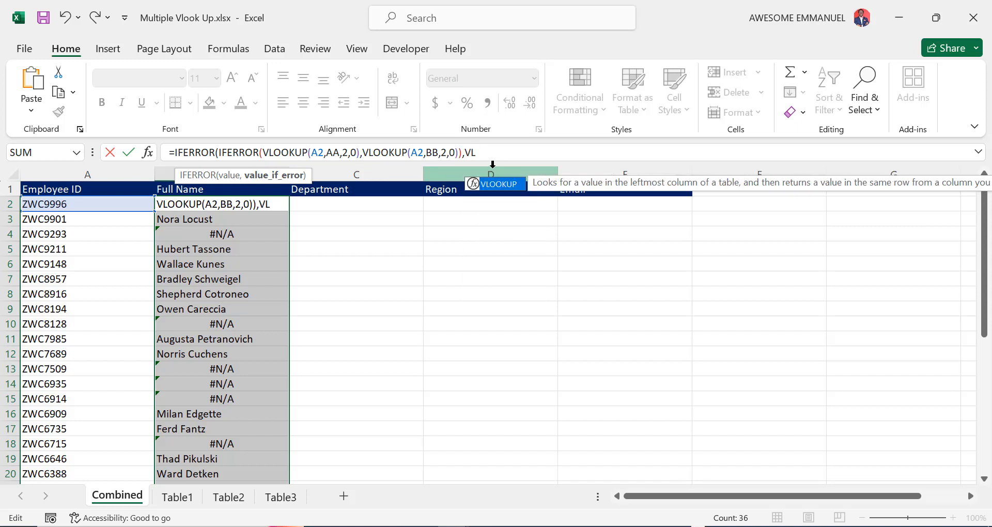
key("Tab")
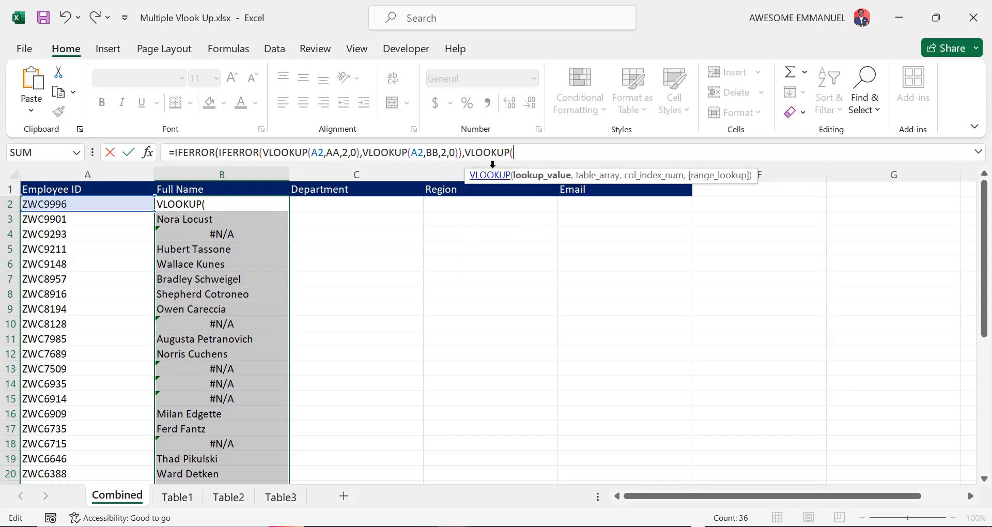
left_click(69, 203)
type(",")
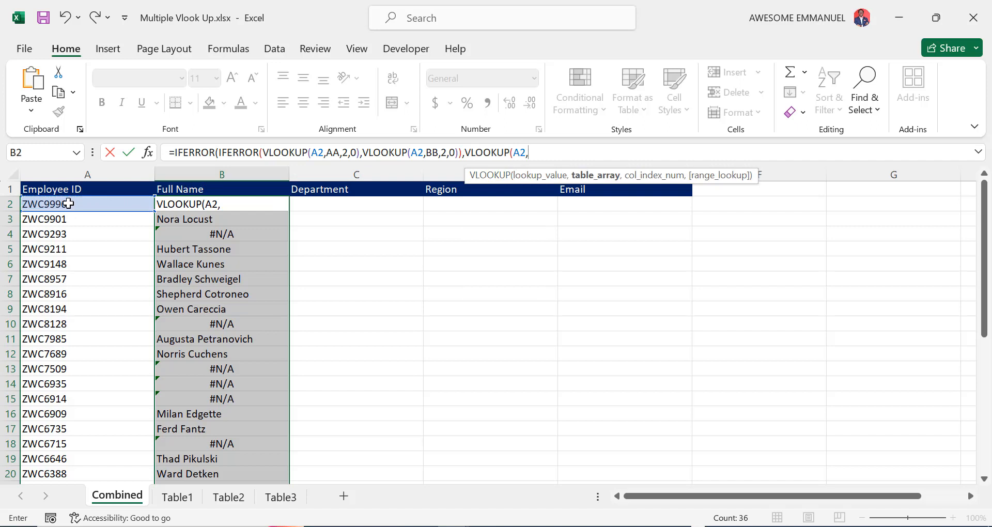
type("CC,")
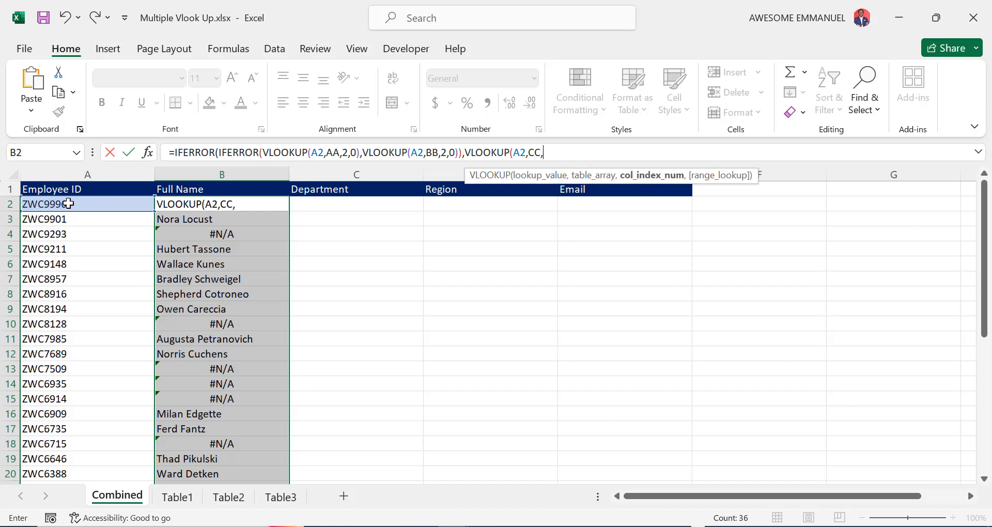
type("2,")
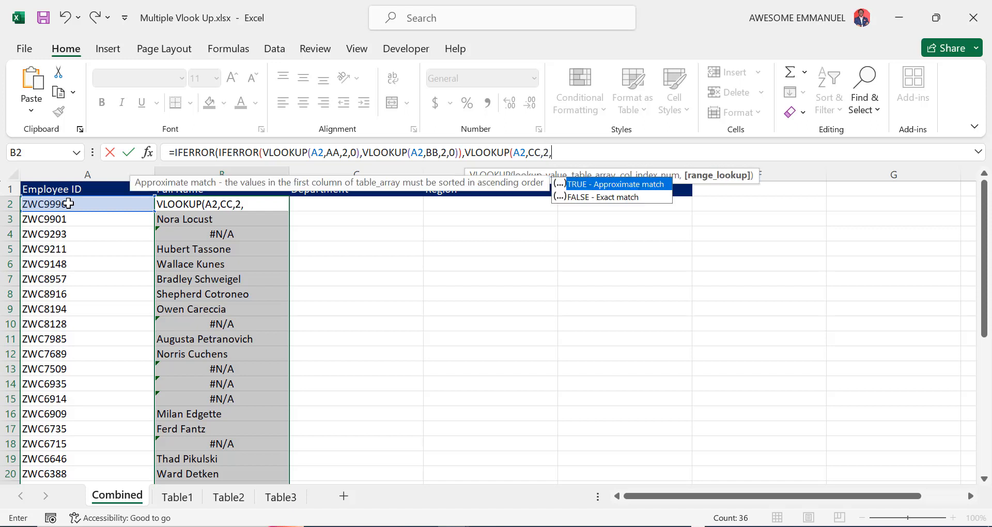
type("0)")
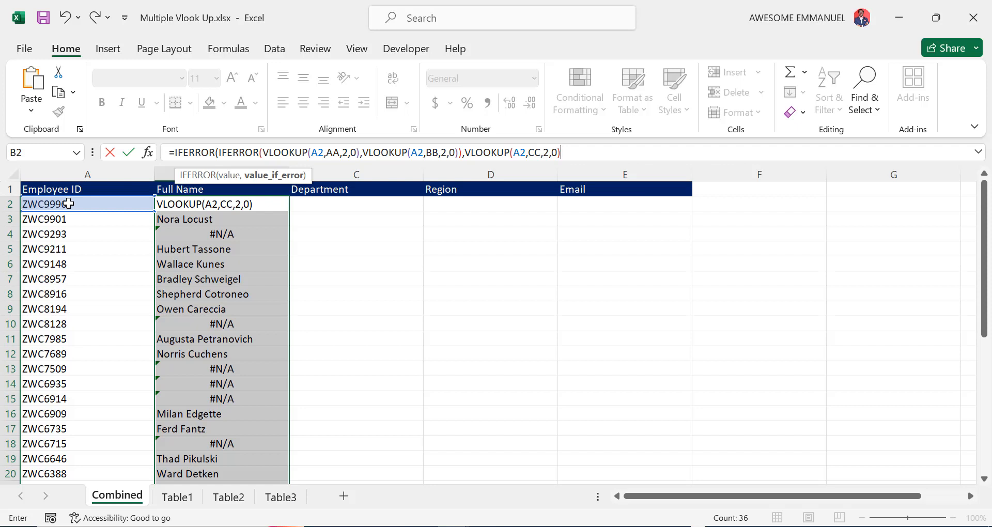
type(")")
key("Return")
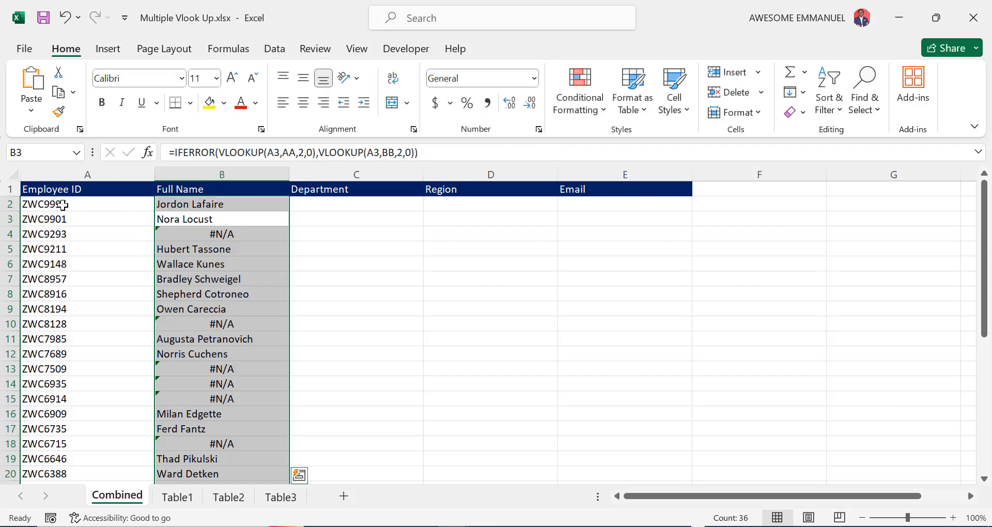
Fill the three-table formula down column B and check the names against Table1
left_click(182, 202)
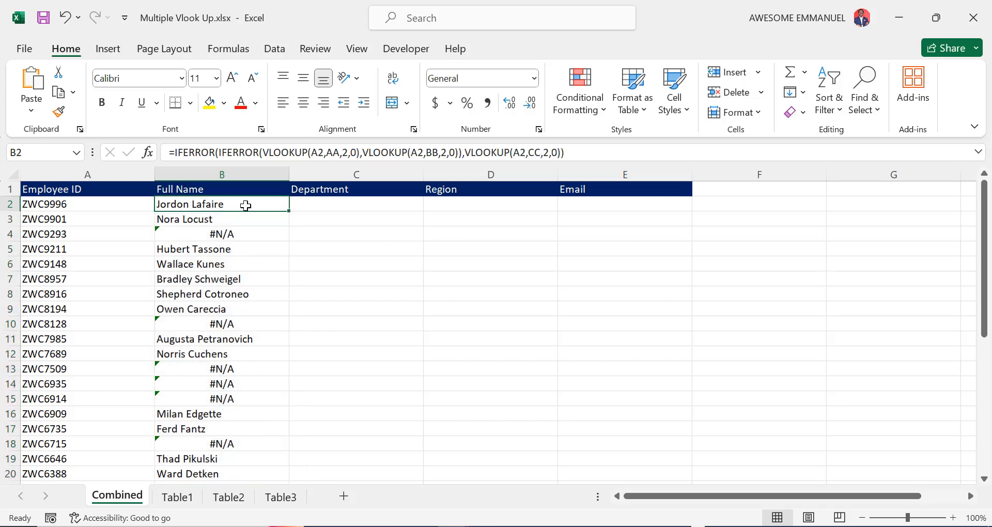
double_click(289, 213)
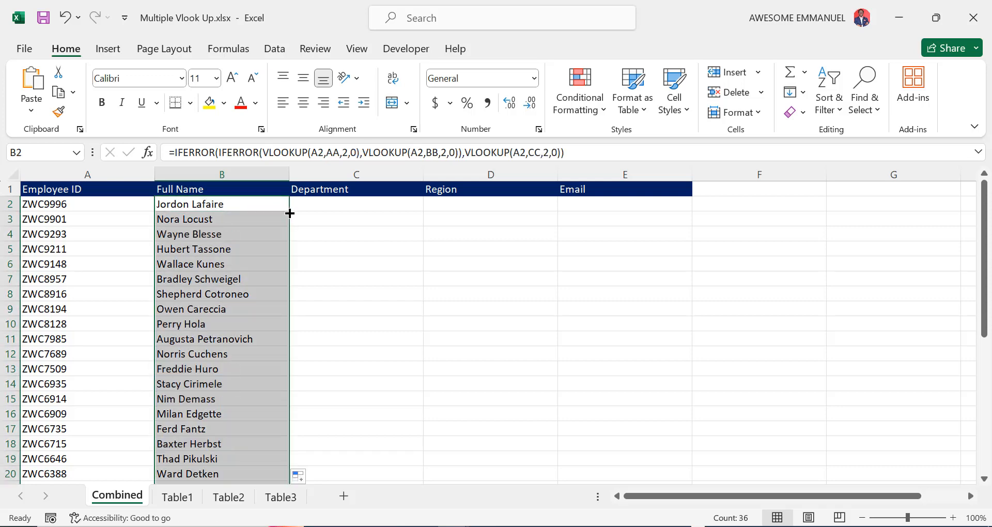
left_click(224, 297)
key("ctrl+Down")
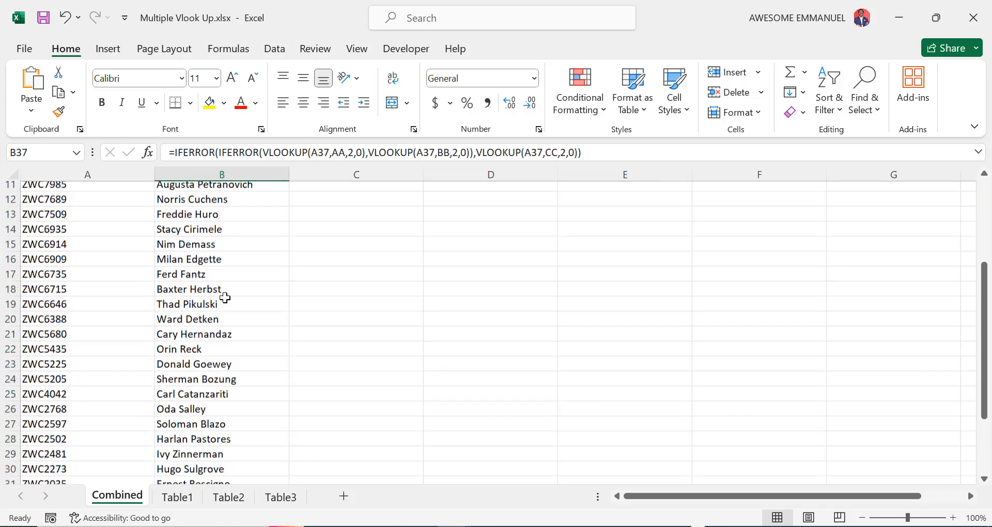
key("ctrl+Up")
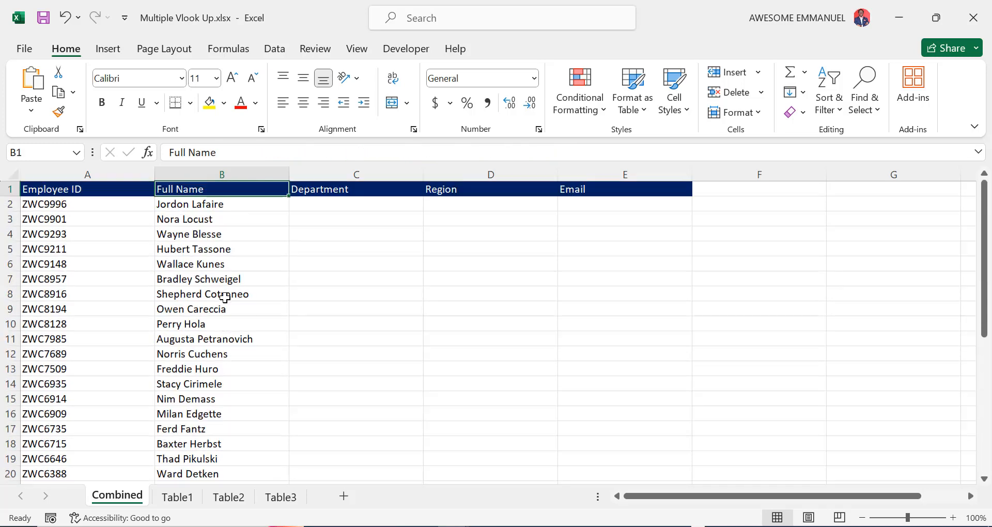
key("Down")
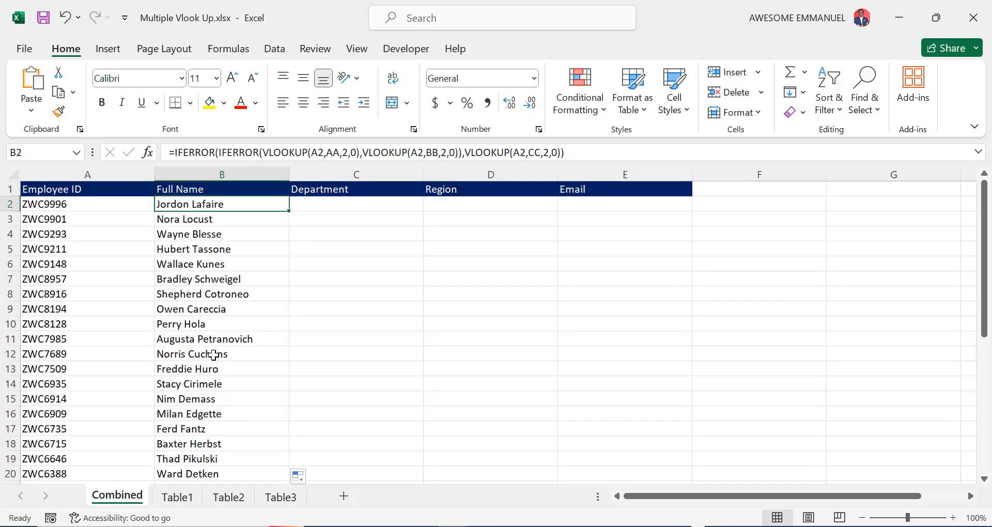
left_click(194, 497)
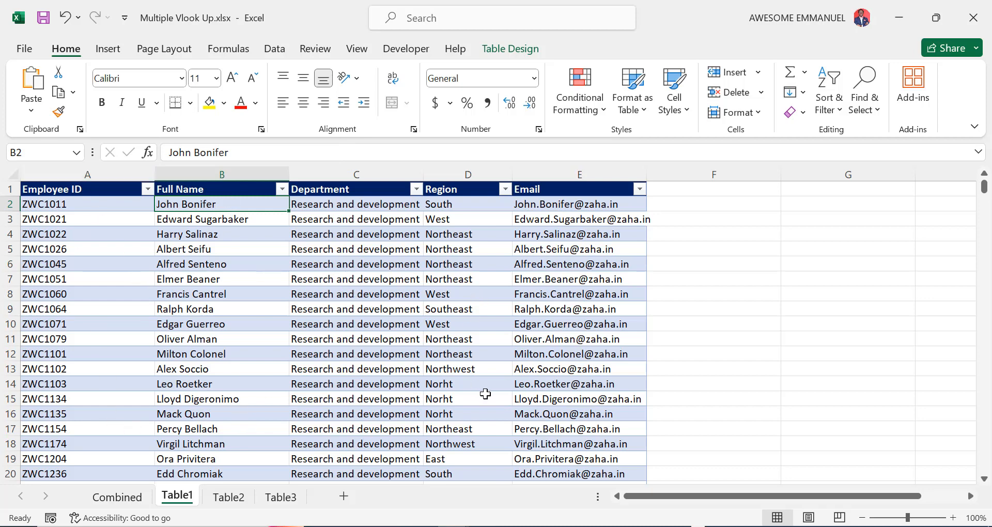
left_click(117, 497)
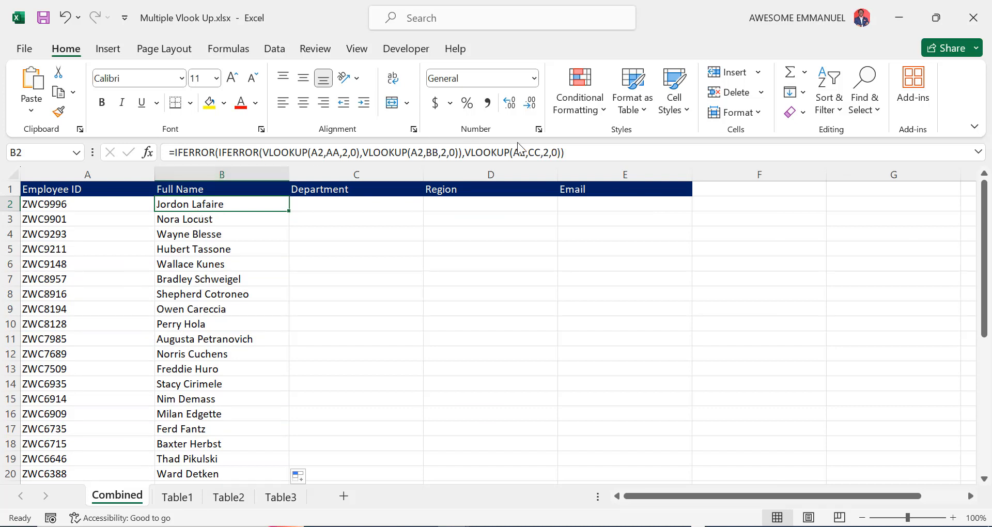
Copy B2's nested lookup formula and paste it into Department cell C2
left_click(567, 152)
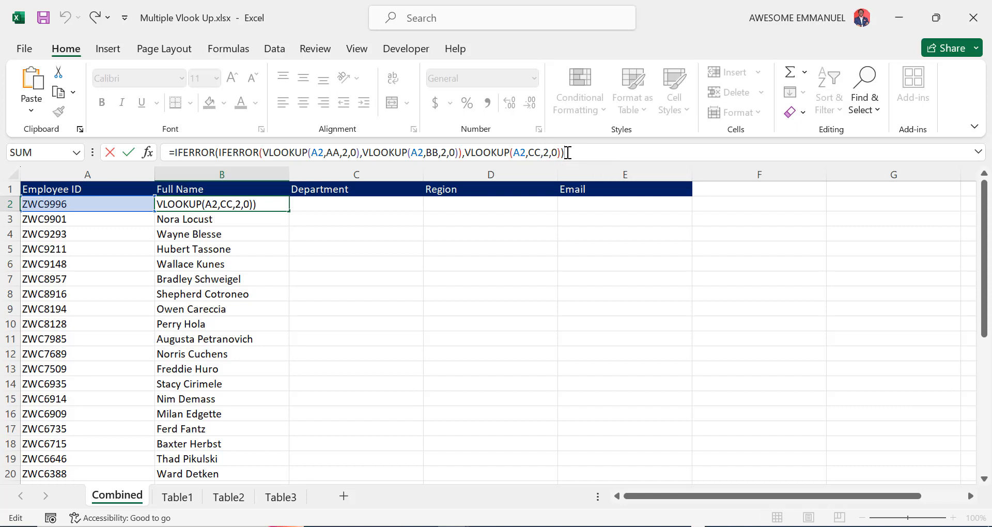
key("ctrl+a")
key("ctrl+c")
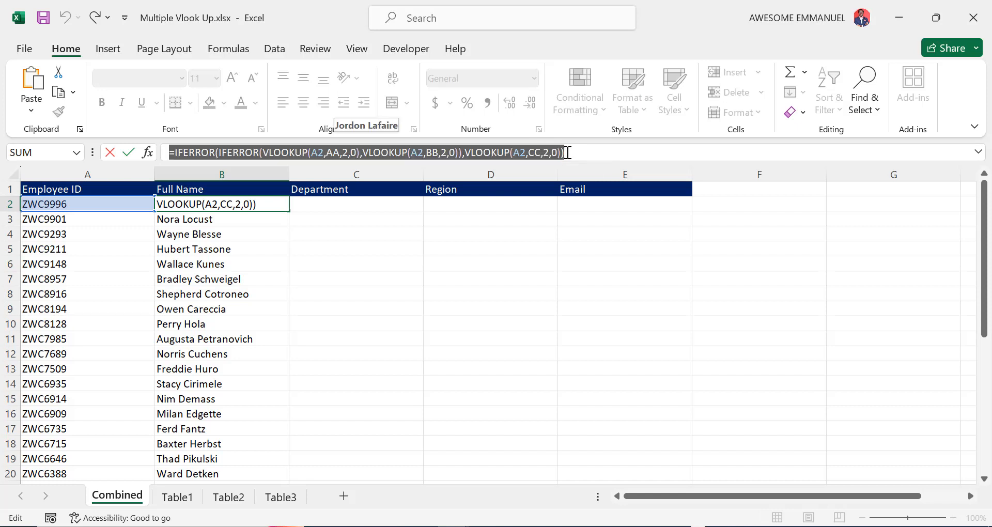
key("ctrl+Return")
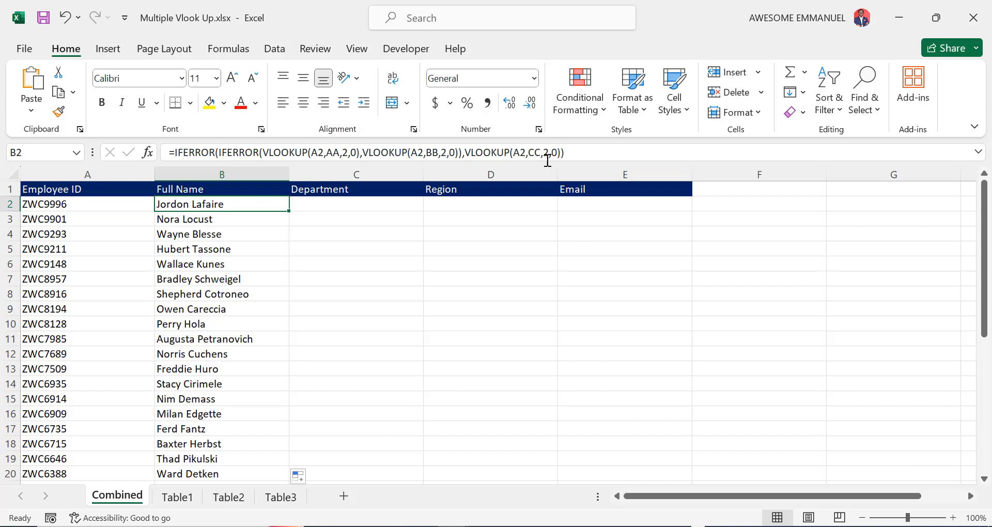
left_click(353, 204)
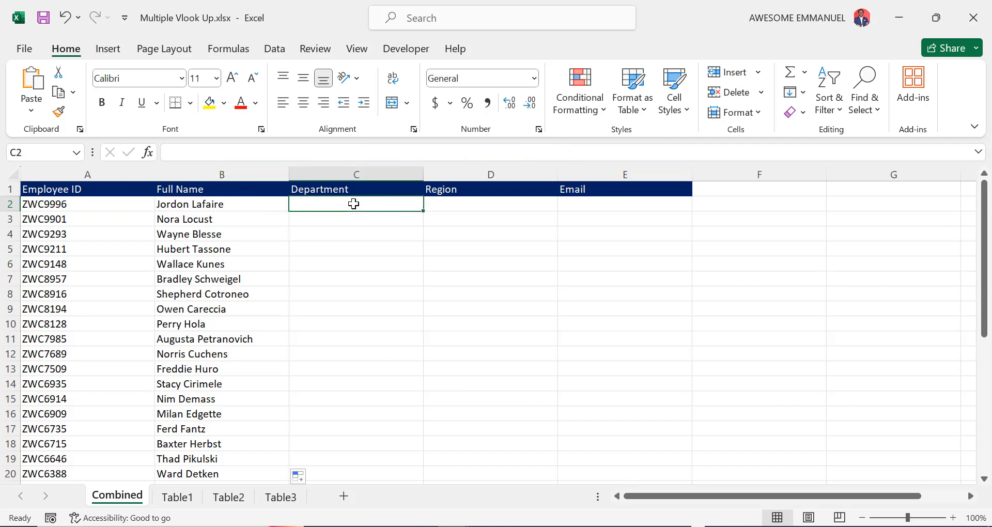
left_click(378, 153)
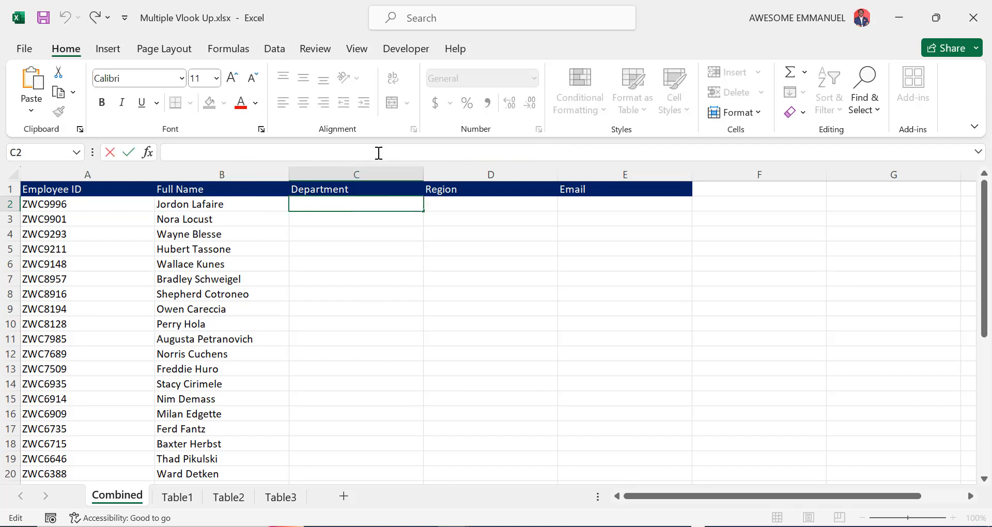
key("ctrl+v")
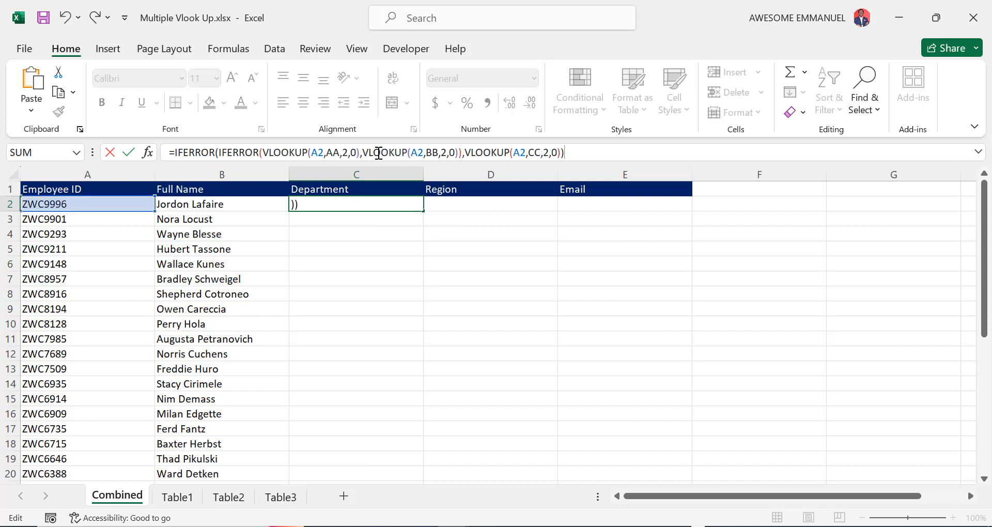
Change the lookup column indexes to 3 and fill the Department formula down column C
left_click(349, 153)
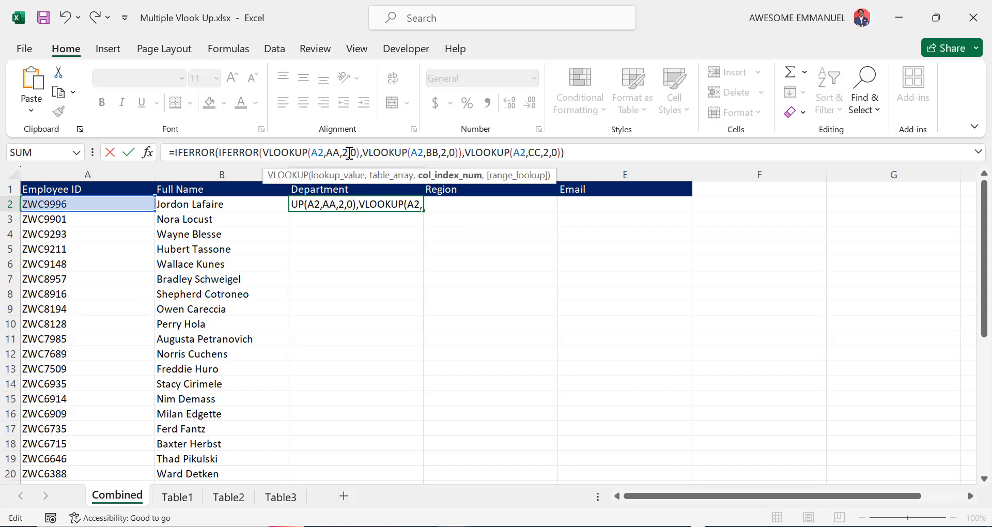
key("BackSpace")
type("3")
left_click(447, 151)
key("BackSpace")
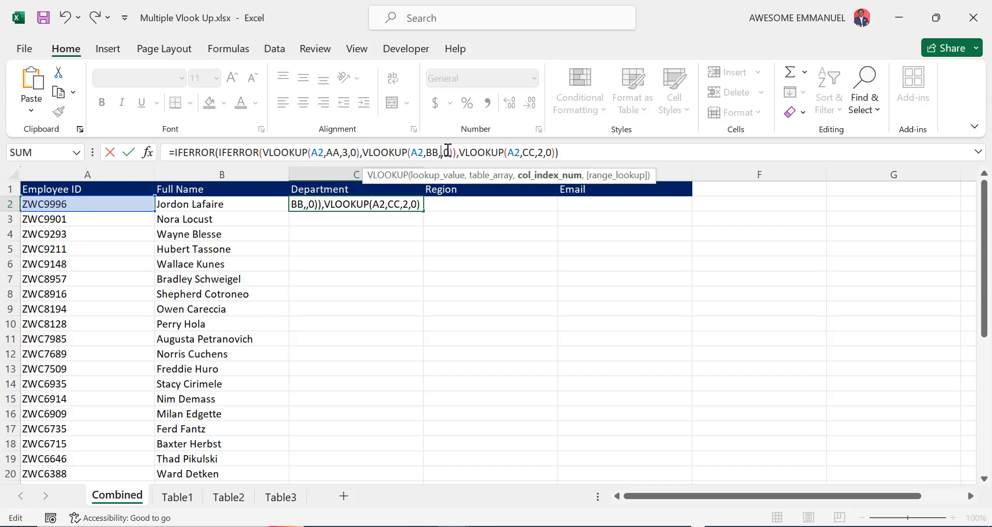
type("3")
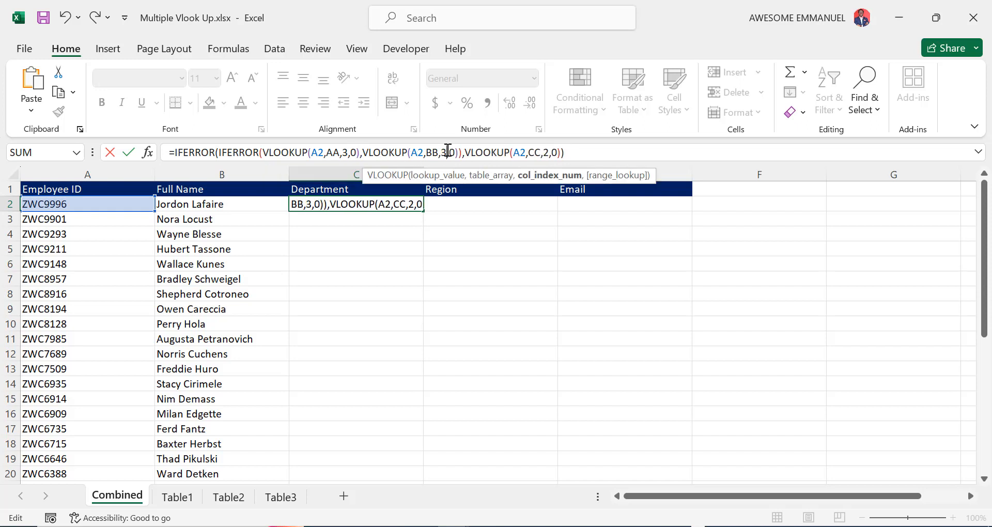
left_click(550, 152)
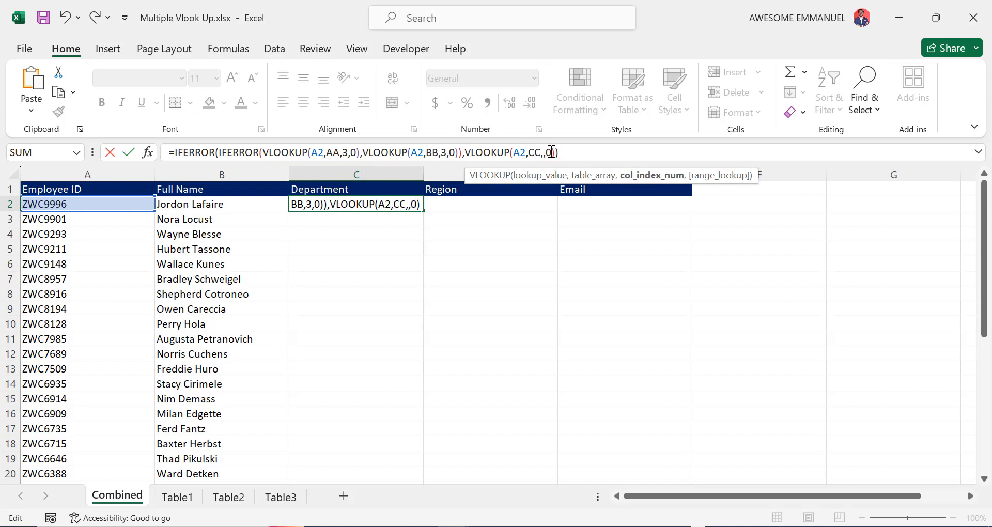
key("Return")
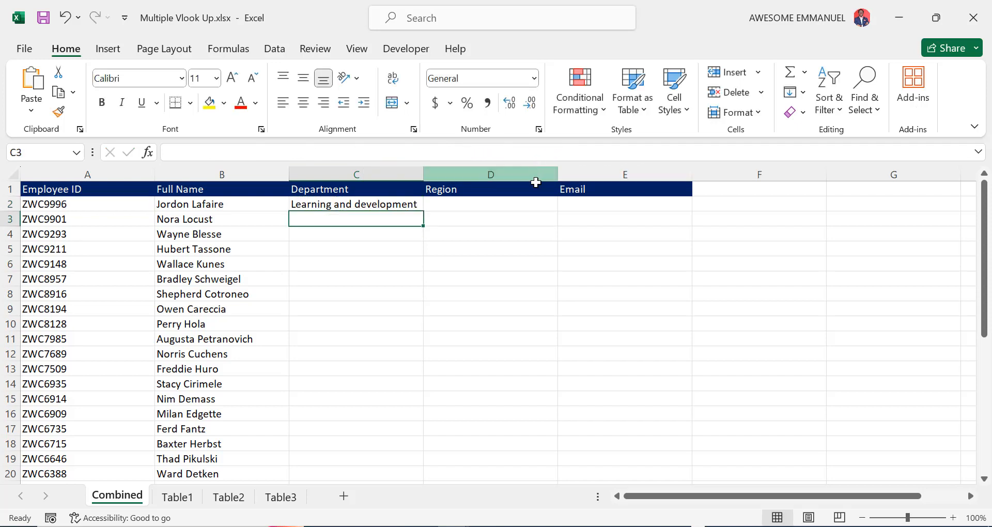
left_click(401, 207)
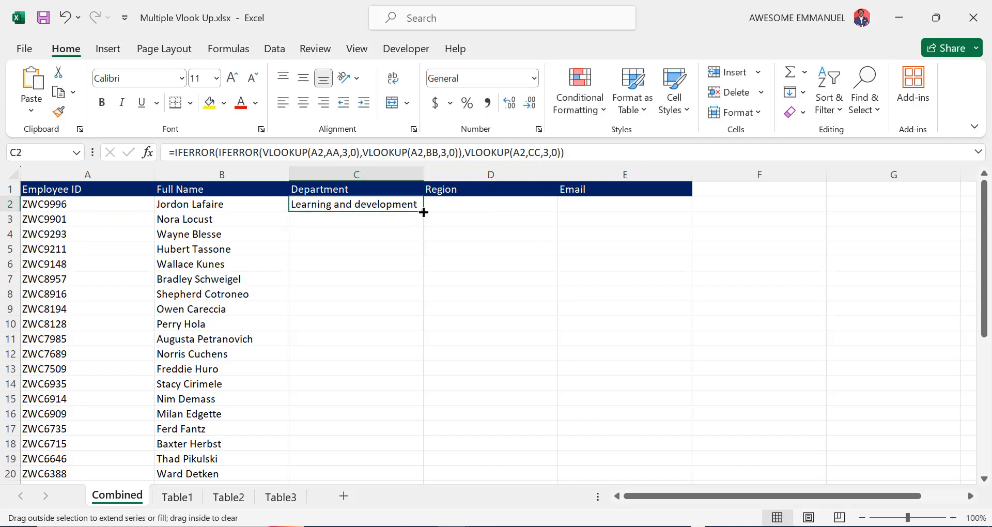
double_click(423, 212)
left_click(473, 203)
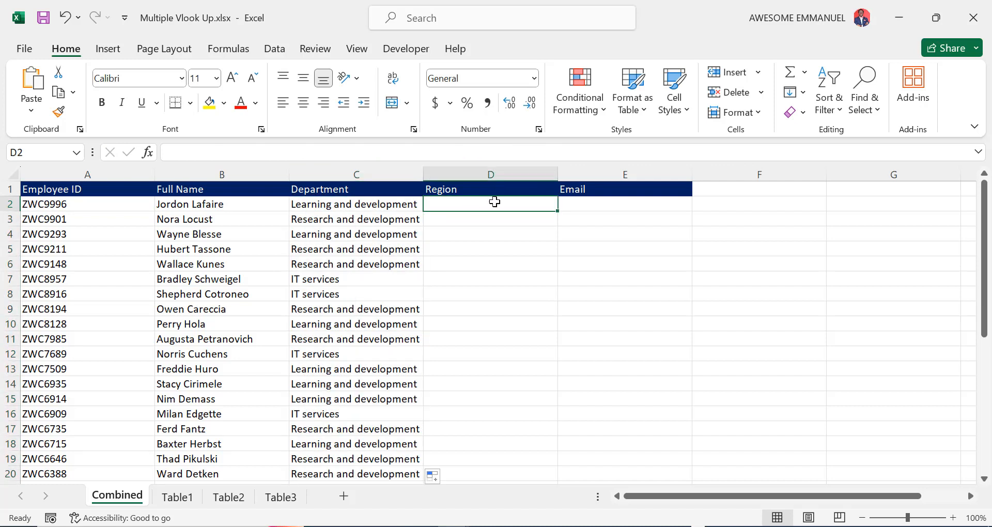
Enter the nested IFERROR/VLOOKUP formula in D2 with all three column indexes set to 4
left_click(497, 157)
key("ctrl+v")
left_click(462, 151)
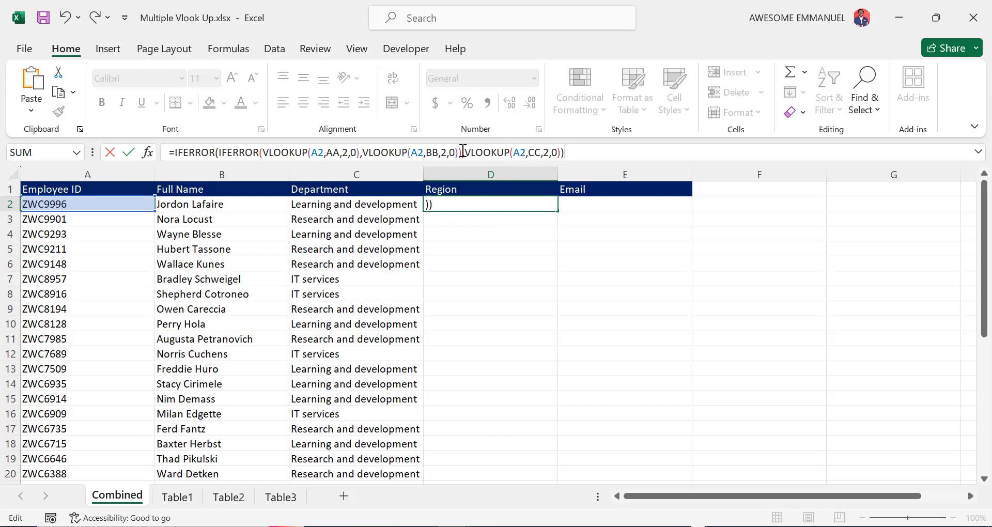
left_click(348, 152)
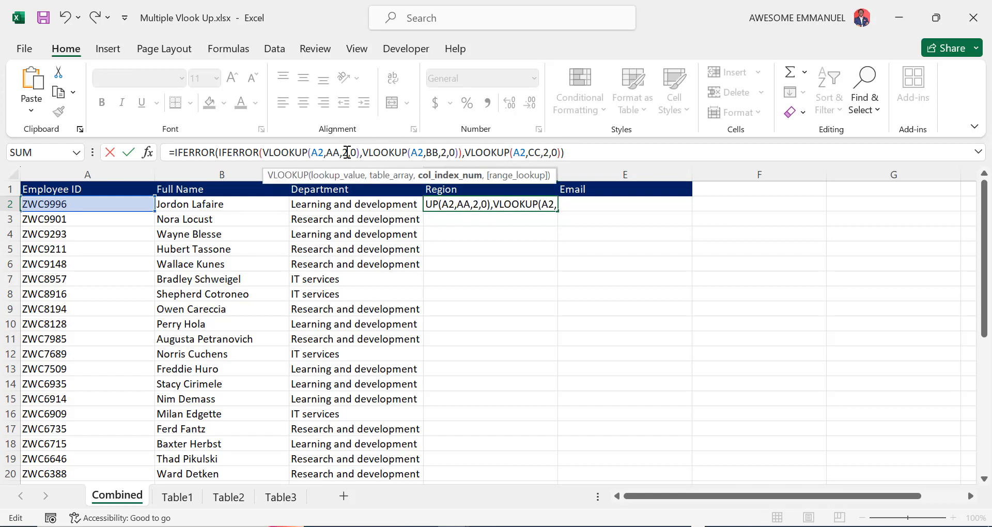
key("BackSpace")
type("4")
left_click(448, 152)
key("BackSpace")
type("4")
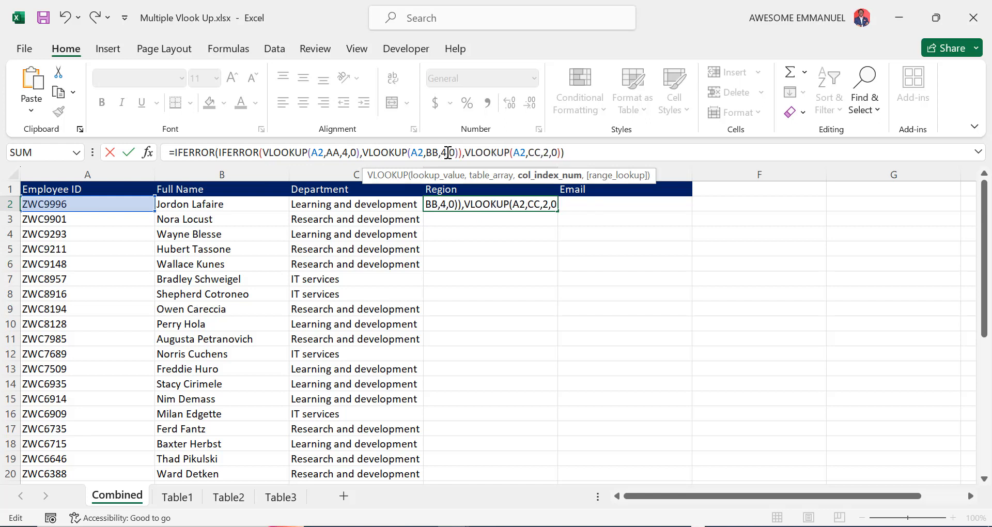
left_click(550, 151)
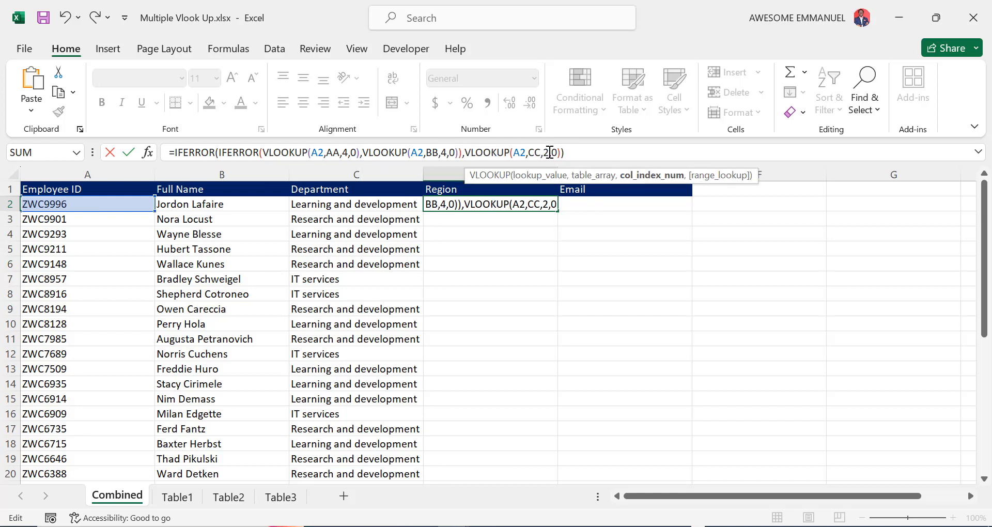
key("BackSpace")
type("4")
key("Return")
Copy the D2 Region formula down column D for every employee
left_click(520, 203)
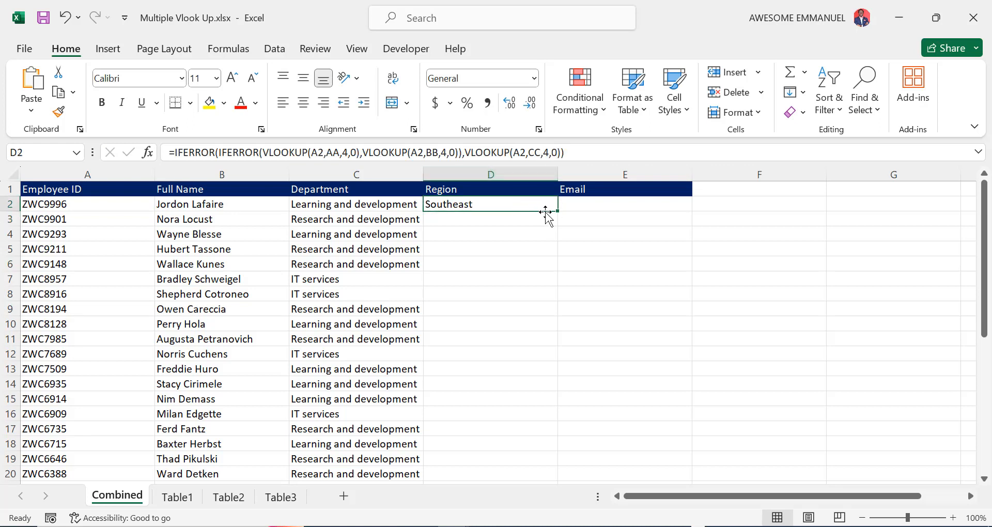
double_click(557, 210)
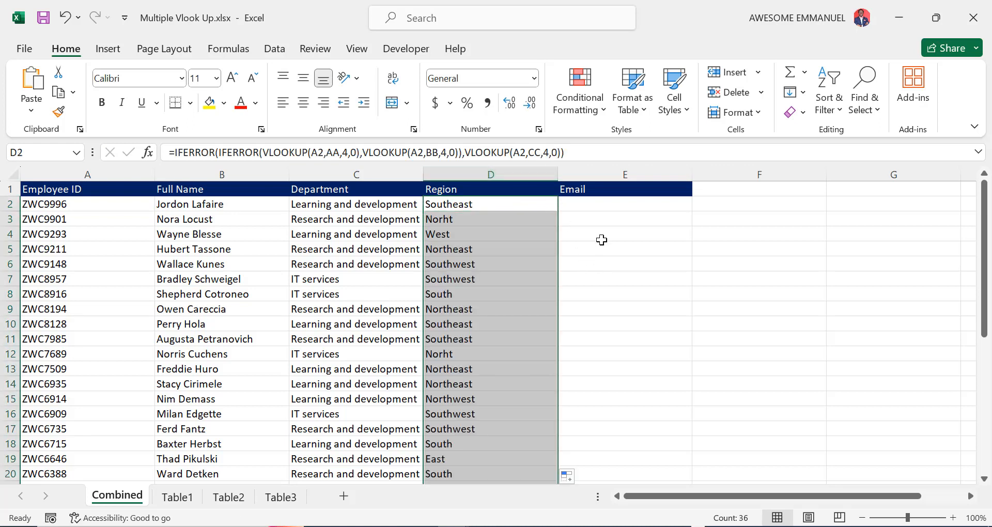
left_click(603, 207)
left_click(588, 151)
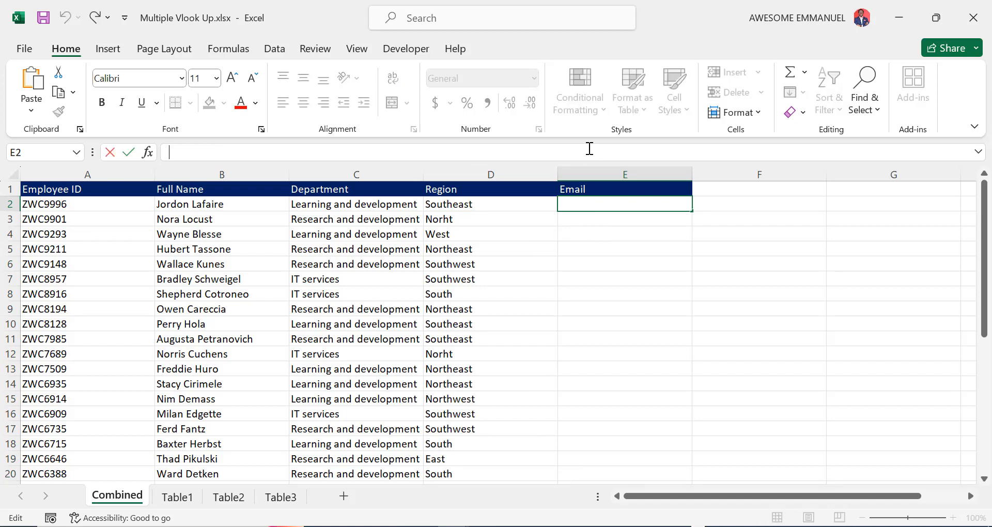
Enter the nested IFERROR/VLOOKUP formula in E2 with all three column indexes set to 5
type("=IFERROR(IFERROR(VLOOKUP(A2,AA,2,0),VLOOKUP(A2,BB,2,0)),VLOOKUP(A2,CC,2,0))")
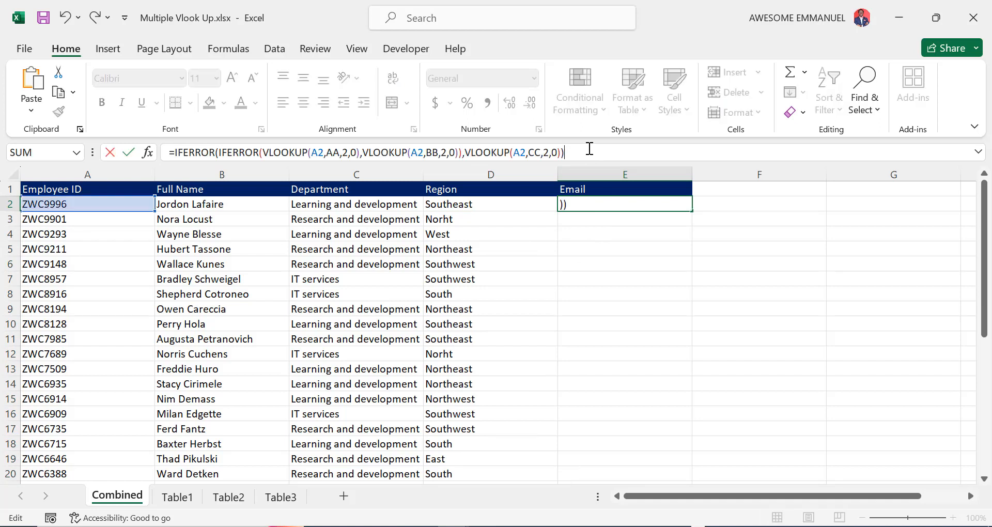
left_click(349, 151)
key("BackSpace")
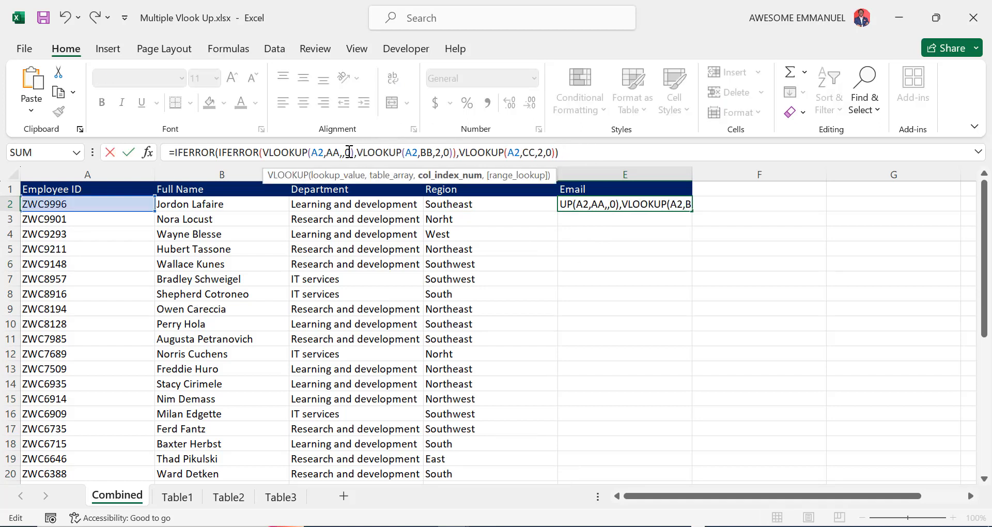
type("5")
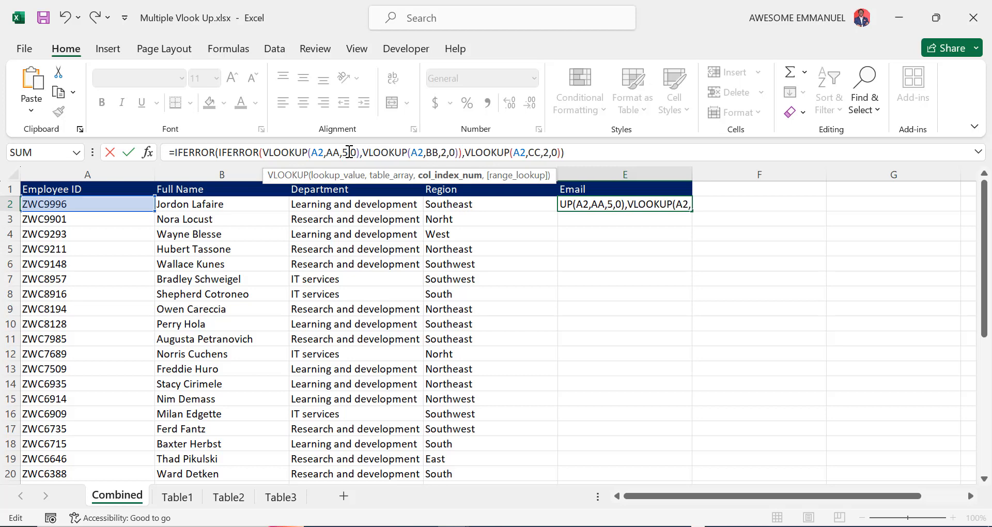
left_click(448, 152)
key("BackSpace")
type("5")
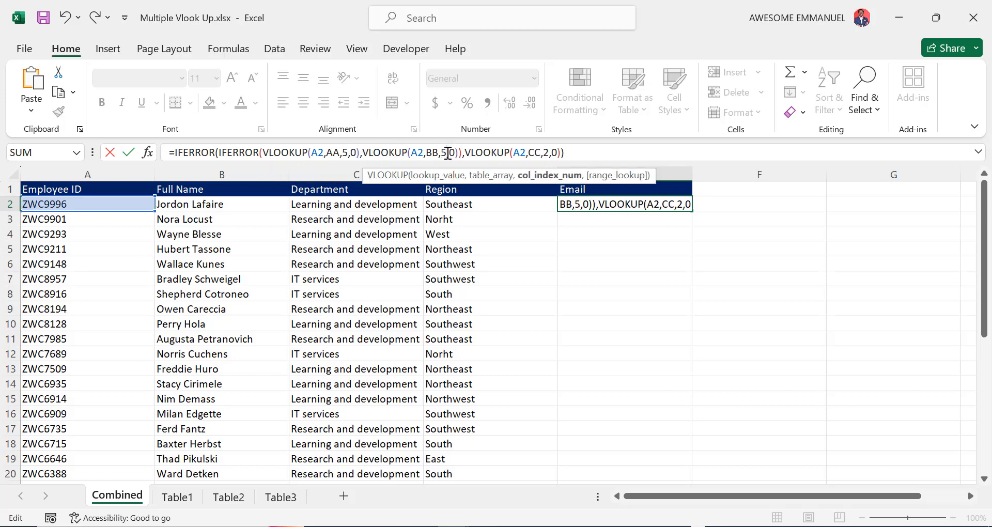
left_click(551, 153)
key("BackSpace")
type("5")
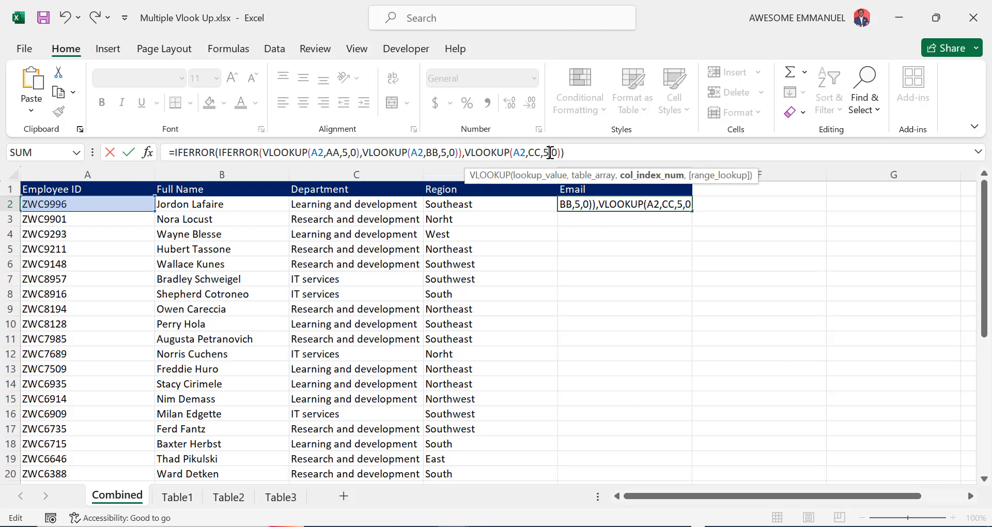
key("Return")
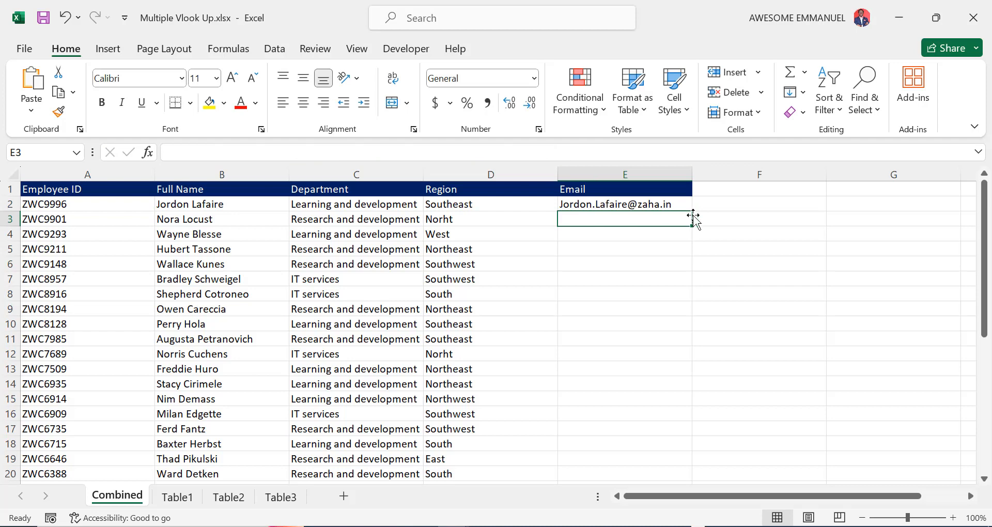
Copy the E2 Email formula down column E, then return to the top of the sheet
left_click(663, 202)
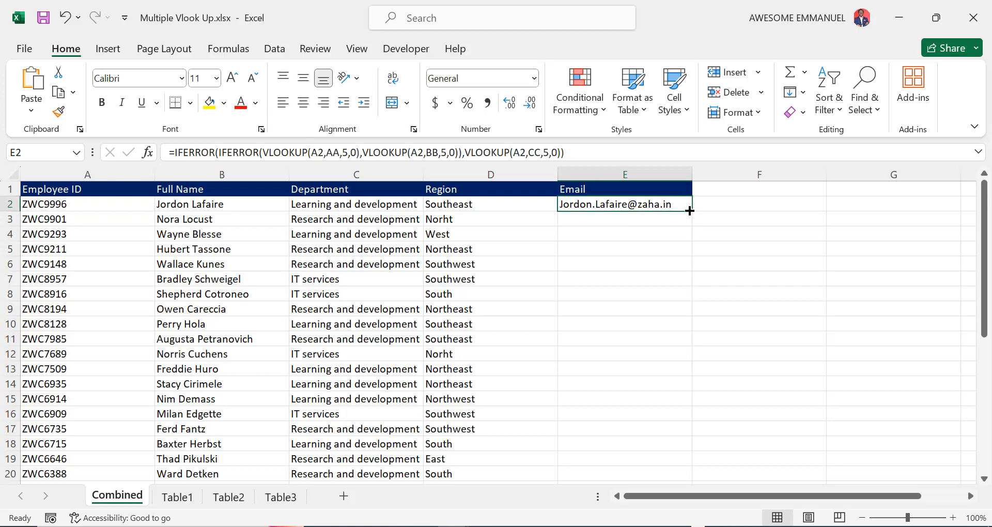
double_click(687, 208)
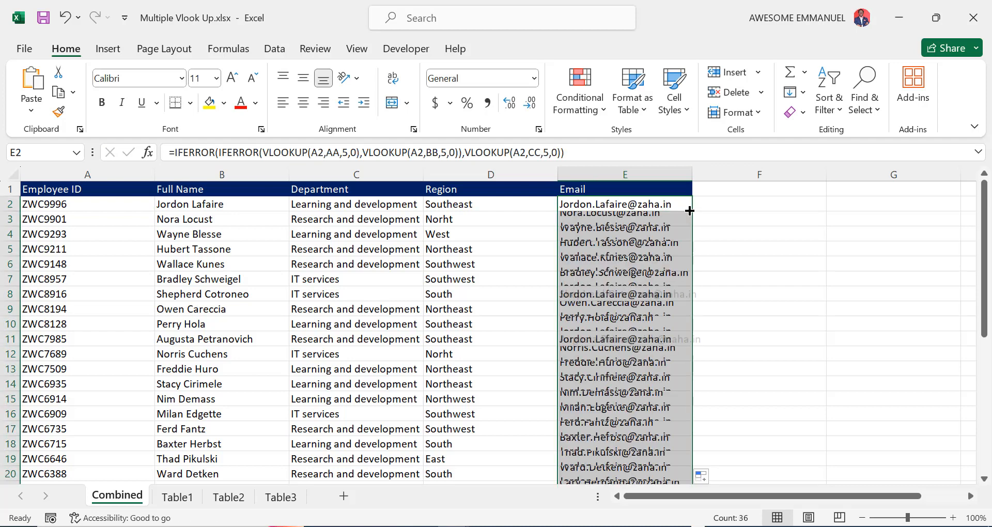
left_click(353, 254)
key("ctrl+Down")
key("ctrl+Up")
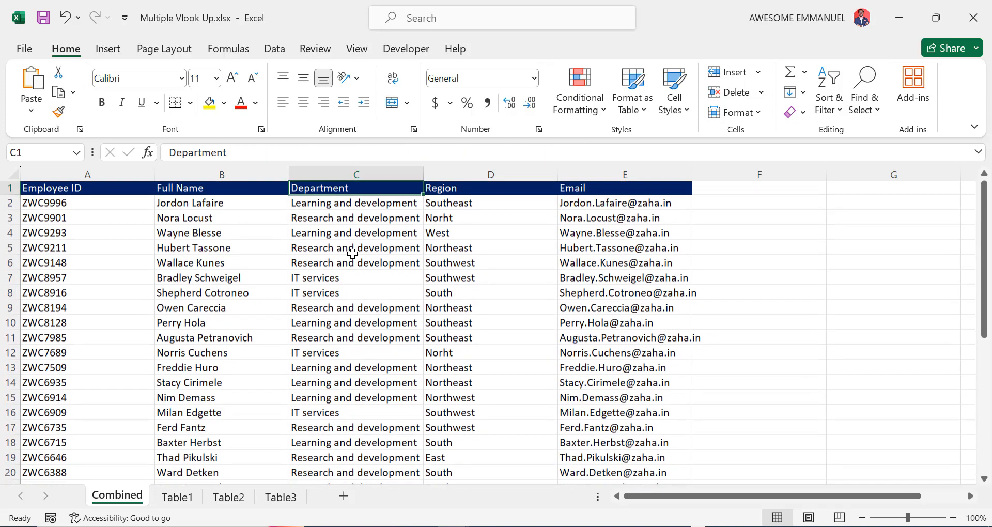